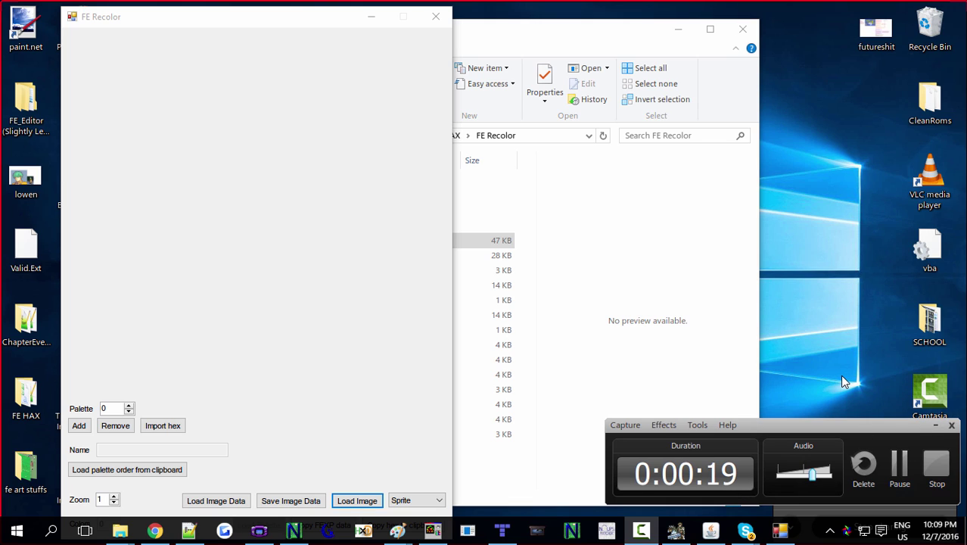
Bring VisualBoyAdvance's paused battle between Lowen and Black Fang to the front.
click(934, 428)
After viewing Lowen's battle in the emulator, return FE Recolor to the front.
click(259, 531)
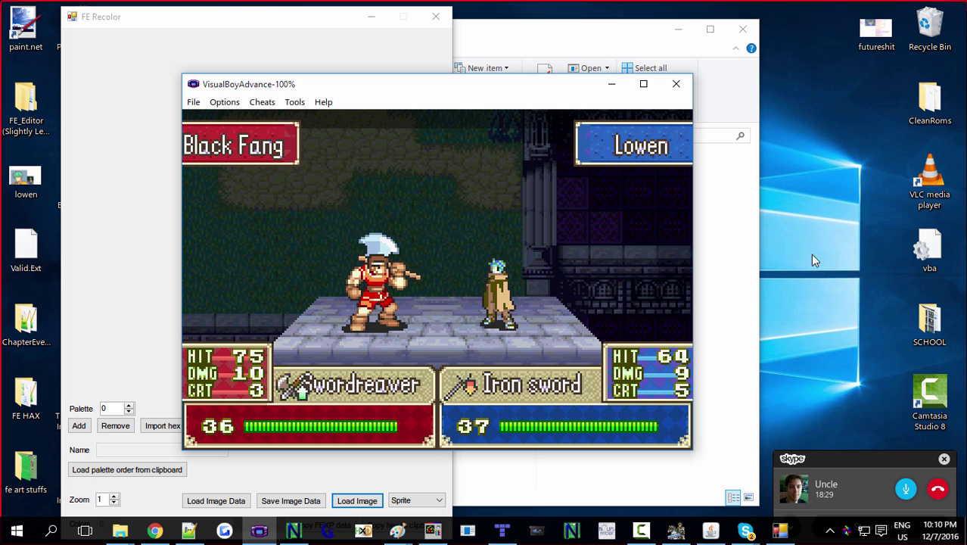
Shift the FE Recolor window up to fit on screen and open the Load Image chooser.
click(301, 25)
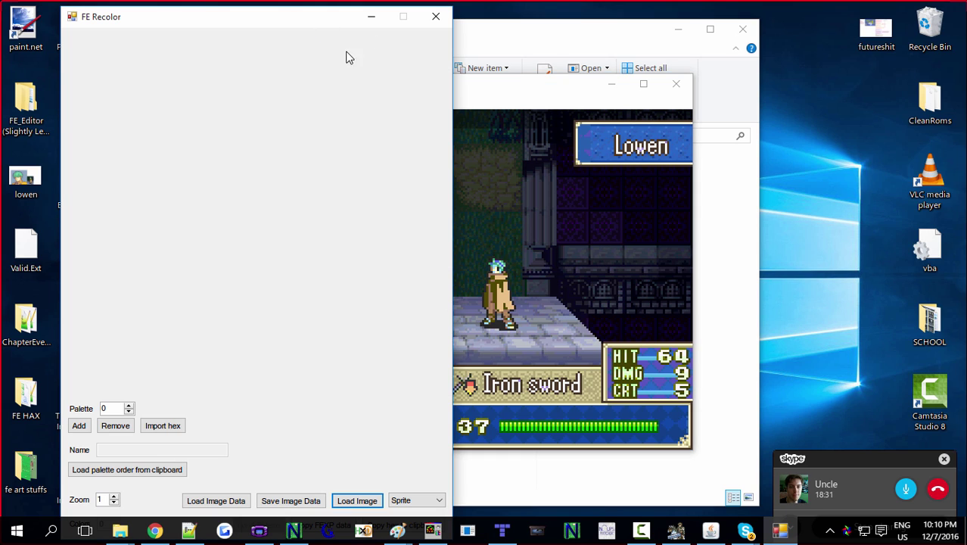
drag(318, 23, 319, 12)
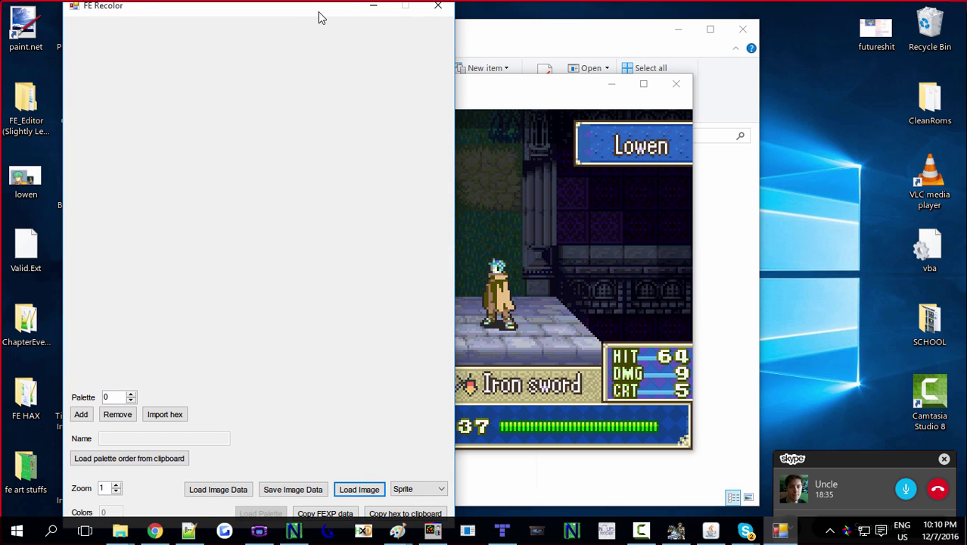
drag(319, 12, 319, 13)
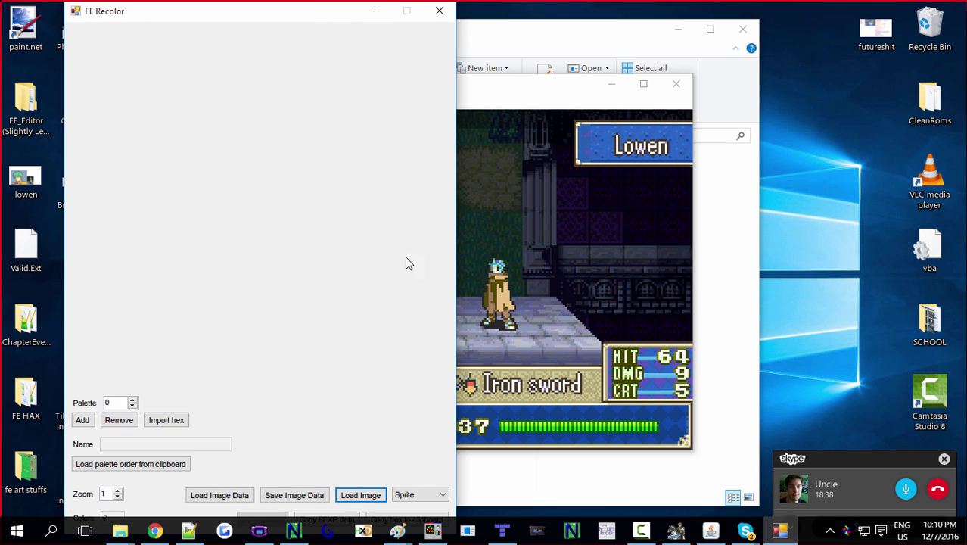
click(371, 499)
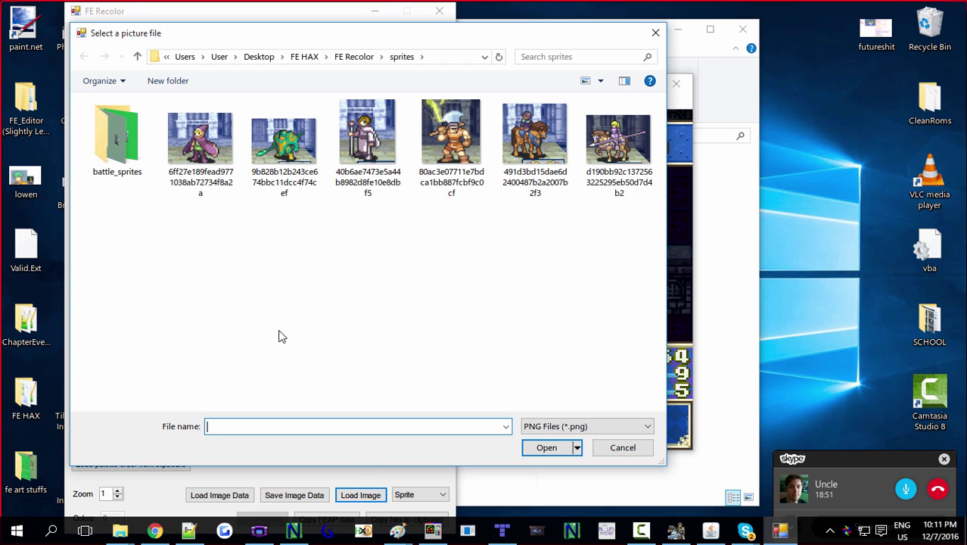
Load the Thief battle sprite from the battle_sprites folder.
double_click(130, 168)
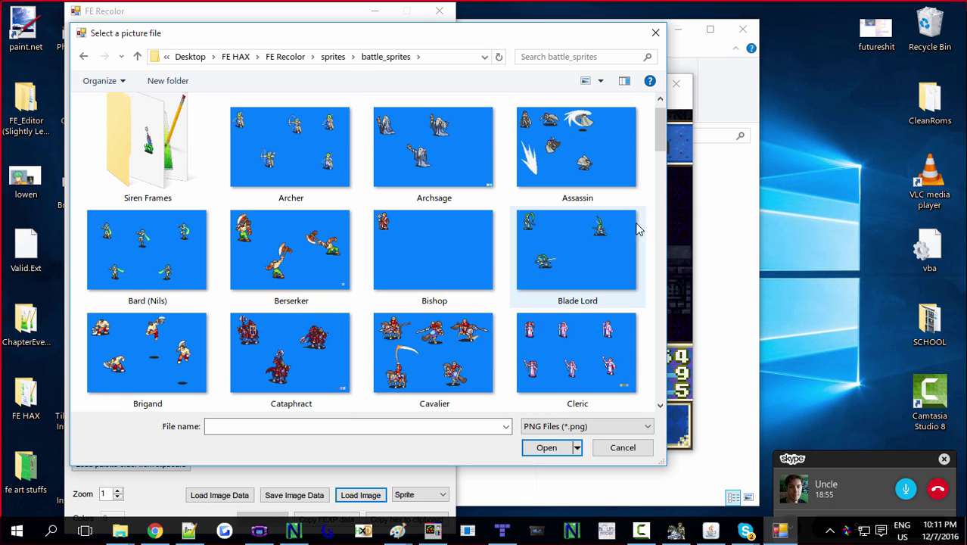
drag(660, 143, 661, 388)
double_click(585, 204)
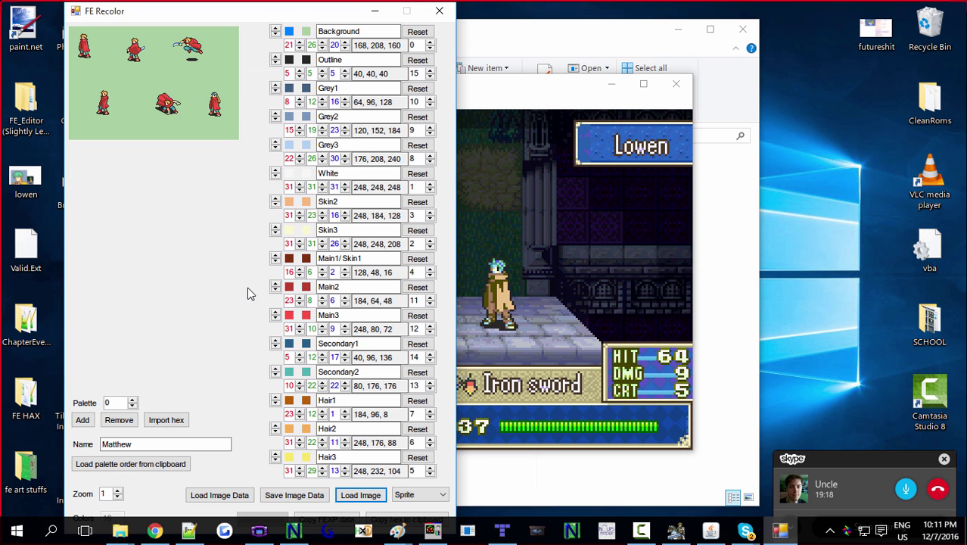
Browse the Legault and Matthew palettes, then remove the extra palettes.
click(132, 402)
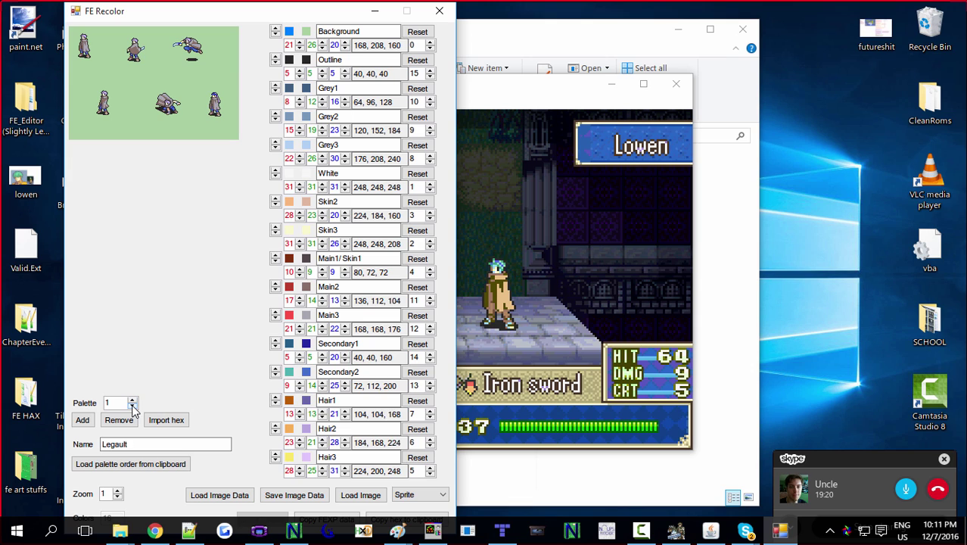
click(132, 407)
click(132, 400)
click(134, 408)
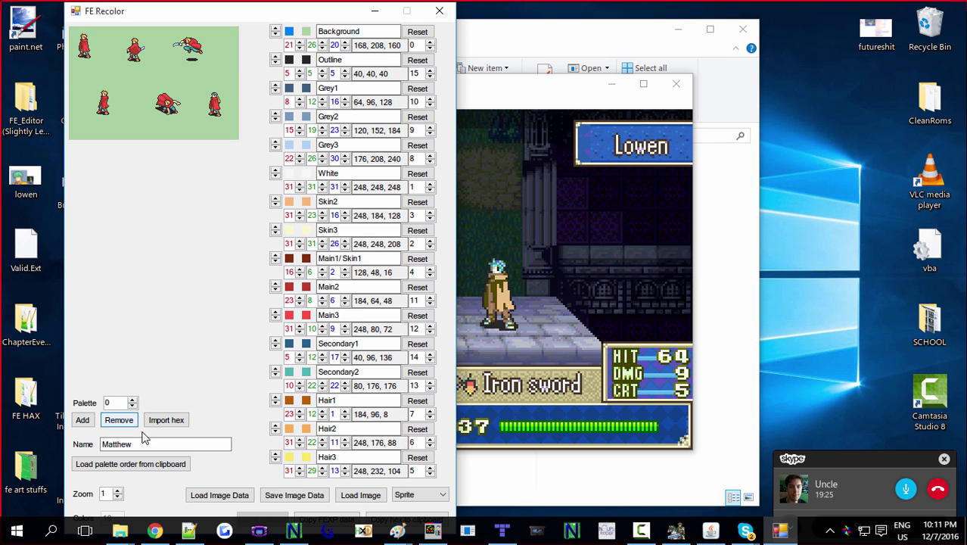
click(82, 421)
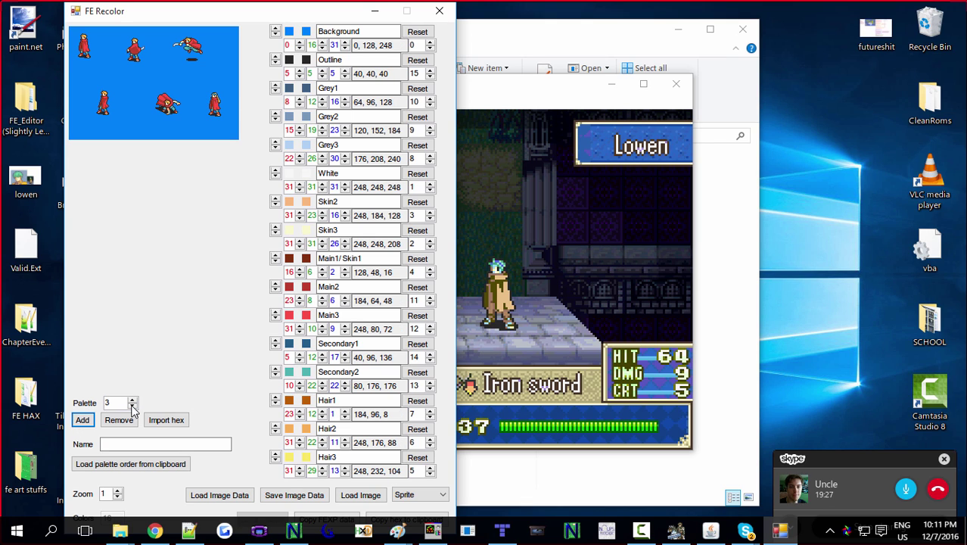
click(119, 420)
click(127, 421)
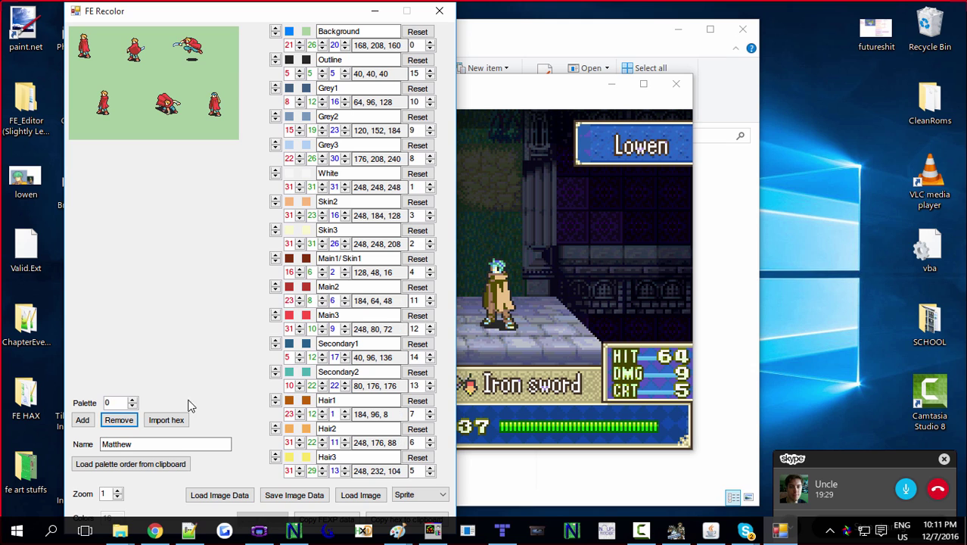
Raise the sprite preview zoom to 7 and add a new palette named Lowen.
click(117, 490)
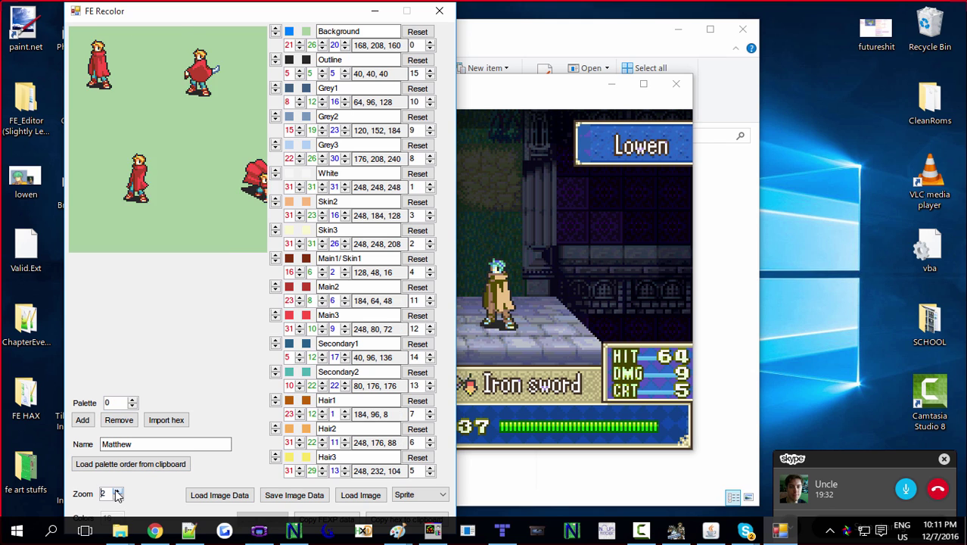
click(118, 490)
click(117, 490)
click(117, 491)
click(117, 491)
click(117, 491)
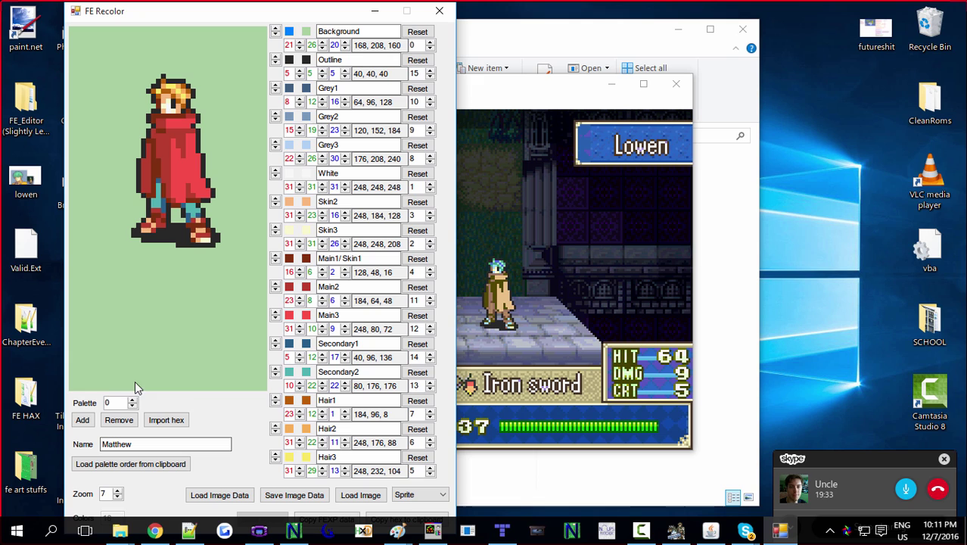
click(84, 421)
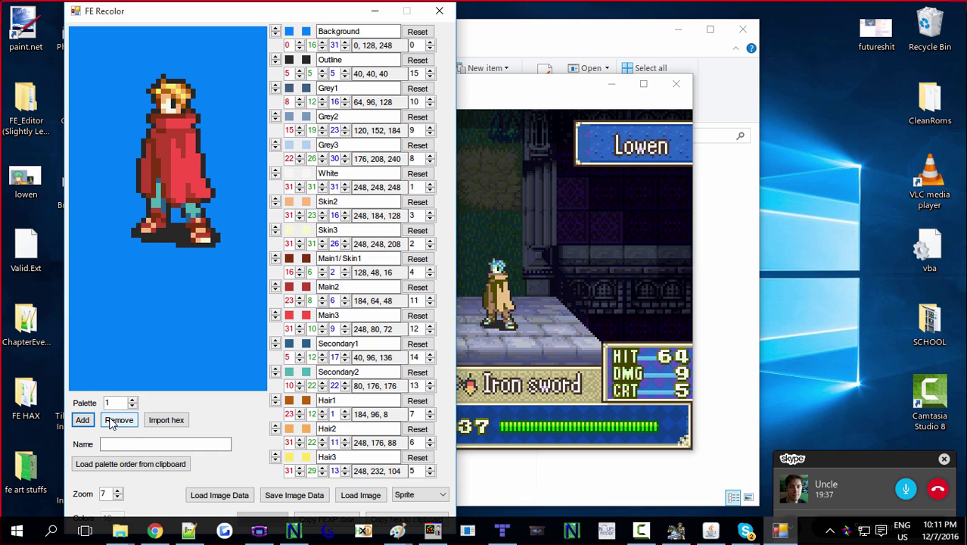
click(122, 446)
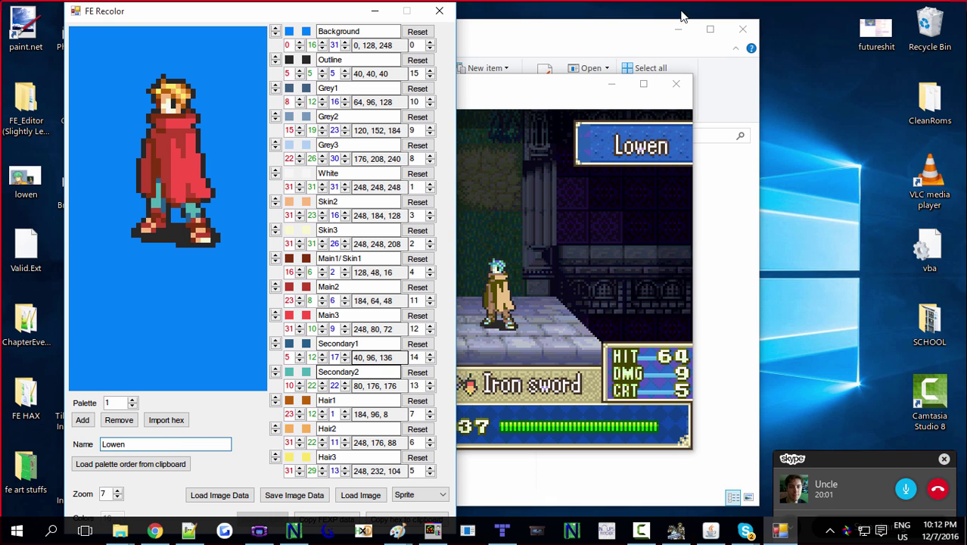
Move VisualBoyAdvance aside to compare, minimize it, and select a Grey2 value in FE Recolor.
click(540, 90)
drag(540, 90, 668, 183)
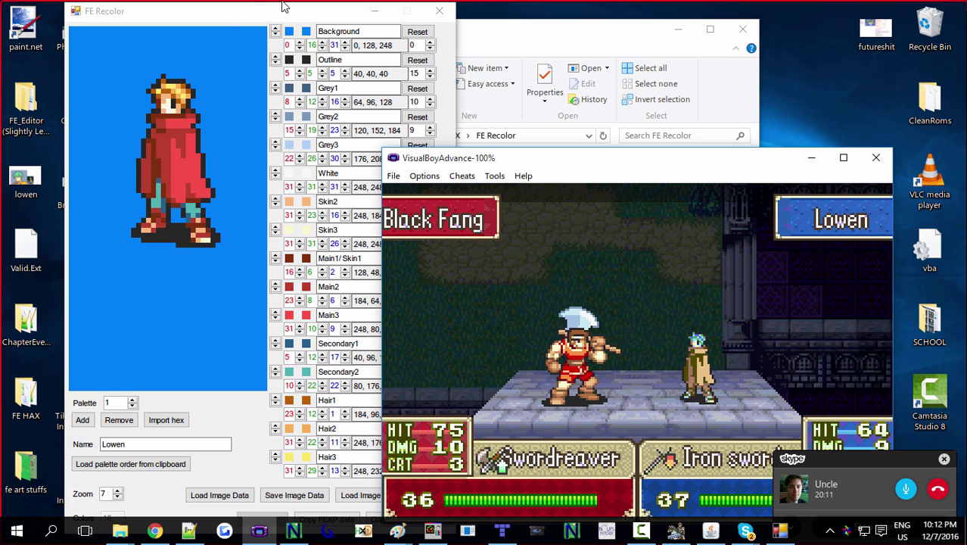
click(812, 158)
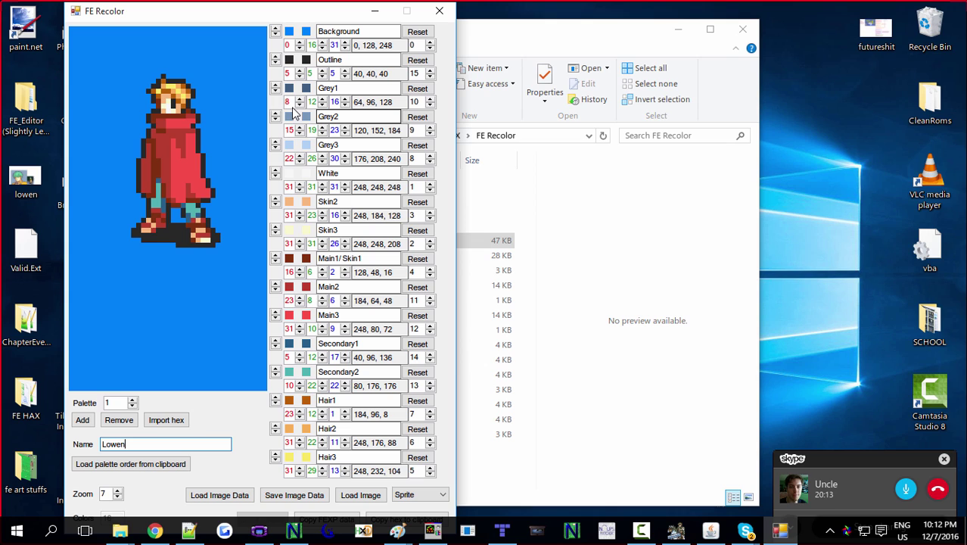
drag(306, 130, 338, 130)
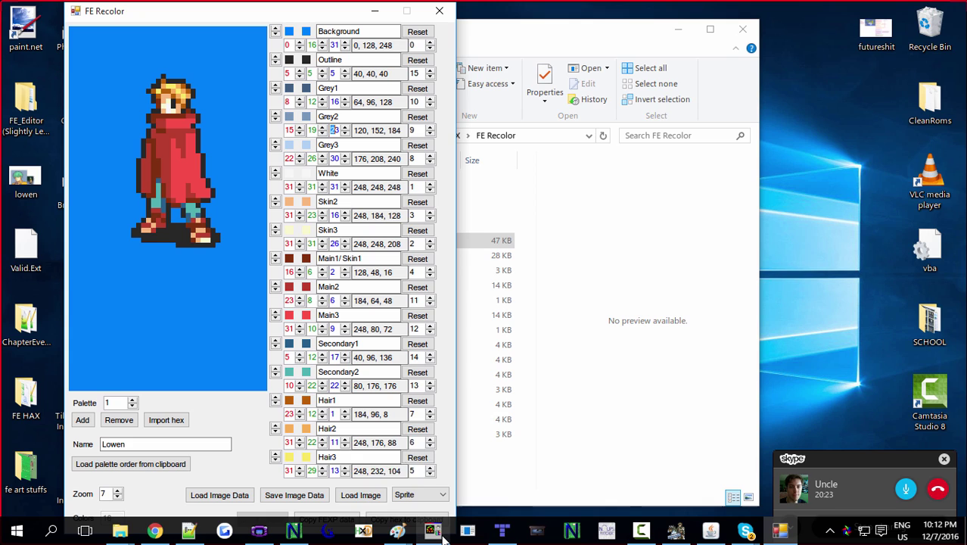
mouse_move(445, 536)
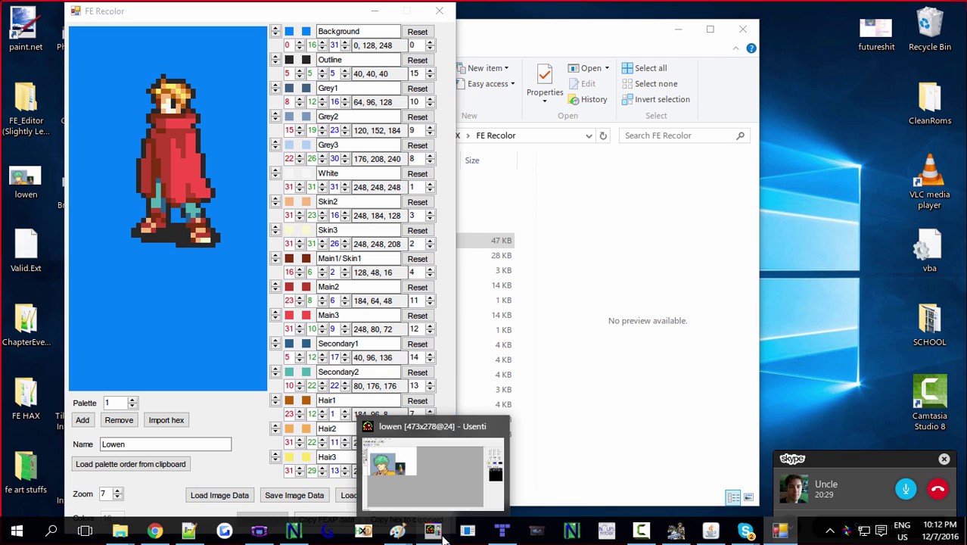
Bring up the lowen image in Usenti and shrink its window beside FE Recolor.
click(445, 536)
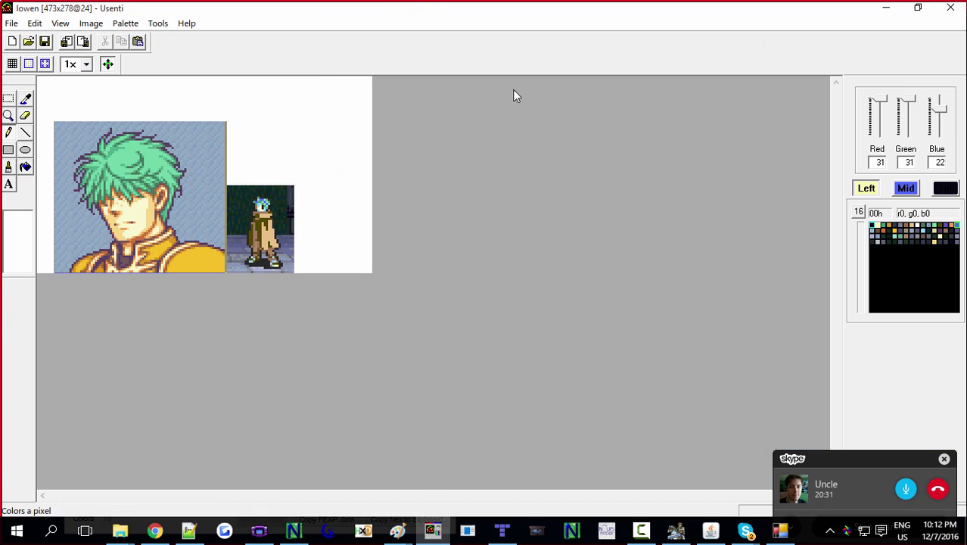
drag(423, 16, 699, 57)
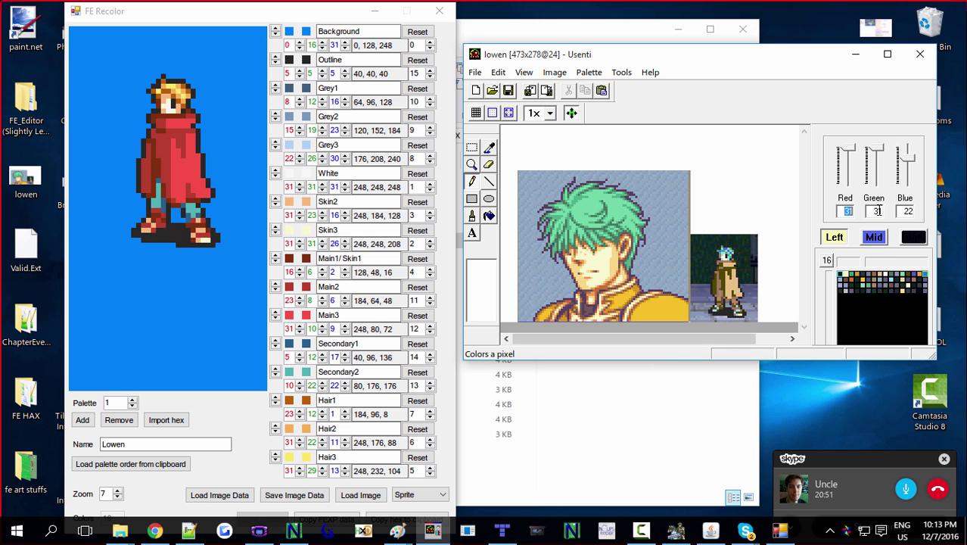
Eyedrop Lowen's hair colour in Usenti and compare its values with FE Recolor's Grey2.
click(910, 212)
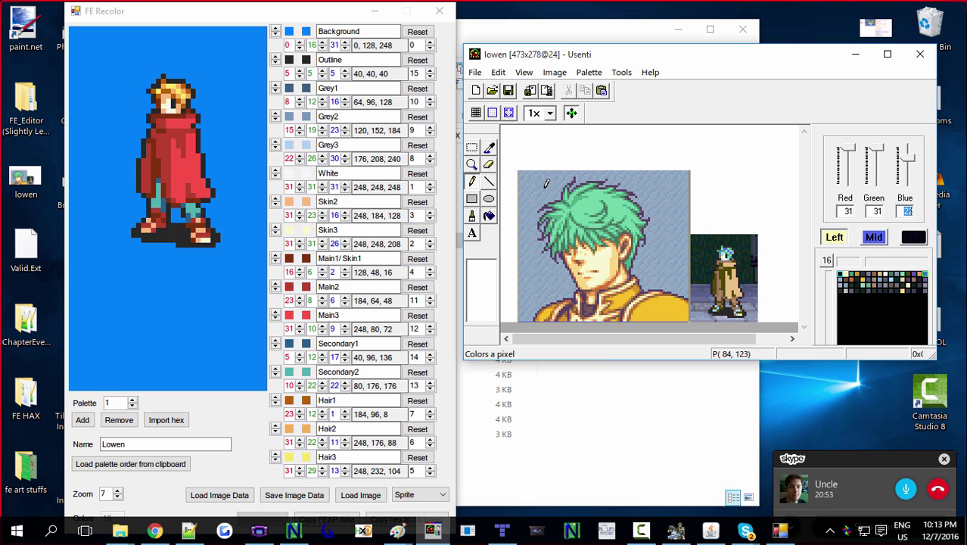
click(488, 147)
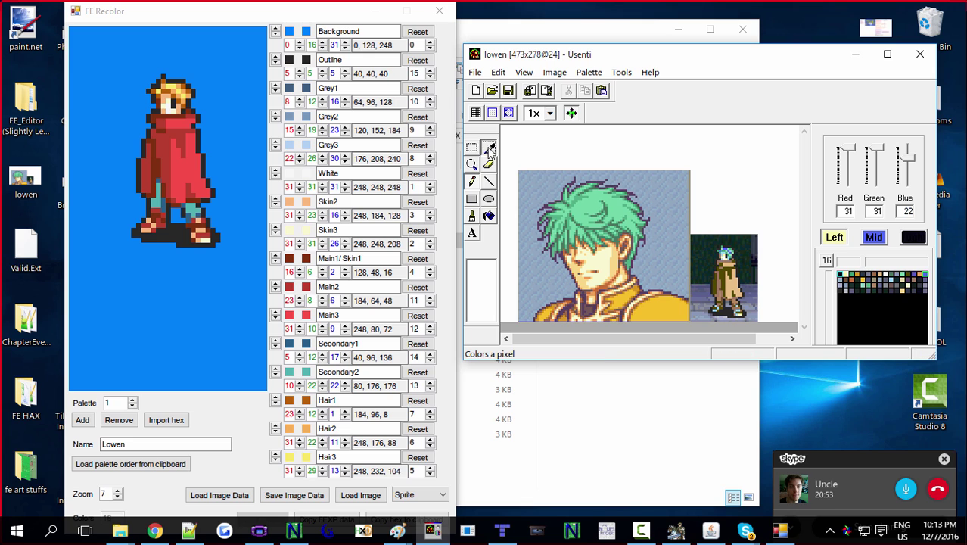
click(591, 202)
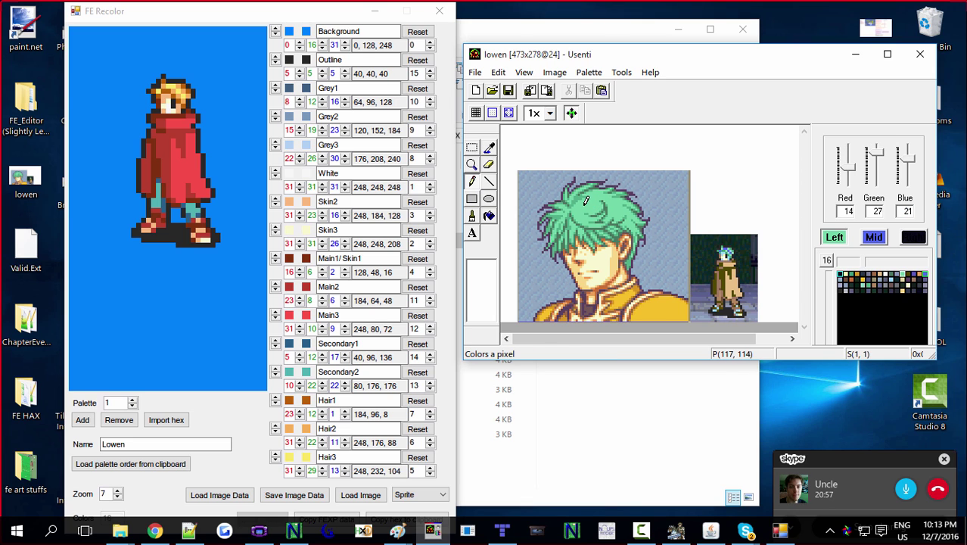
scroll(588, 202, up, 3)
scroll(609, 183, down, 3)
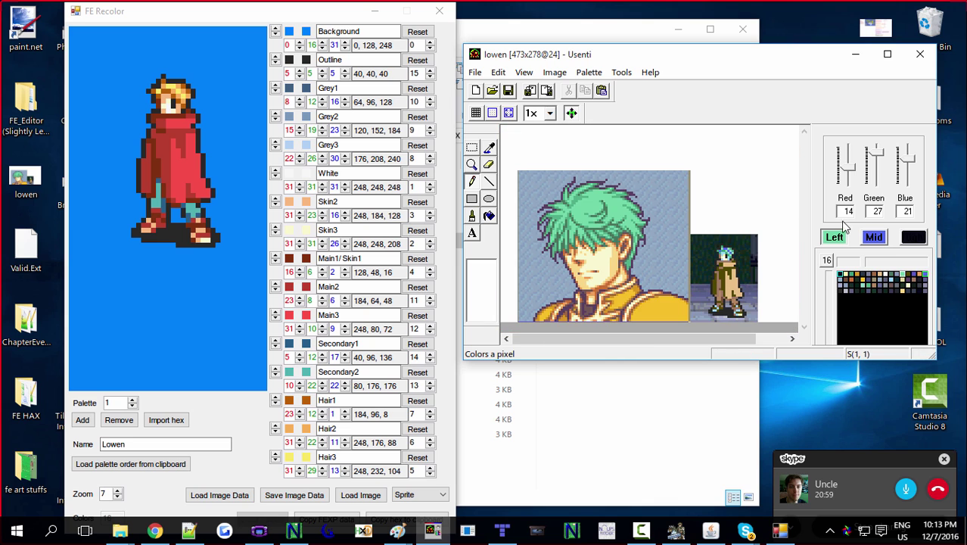
key(Tab)
key(Tab)
click(306, 250)
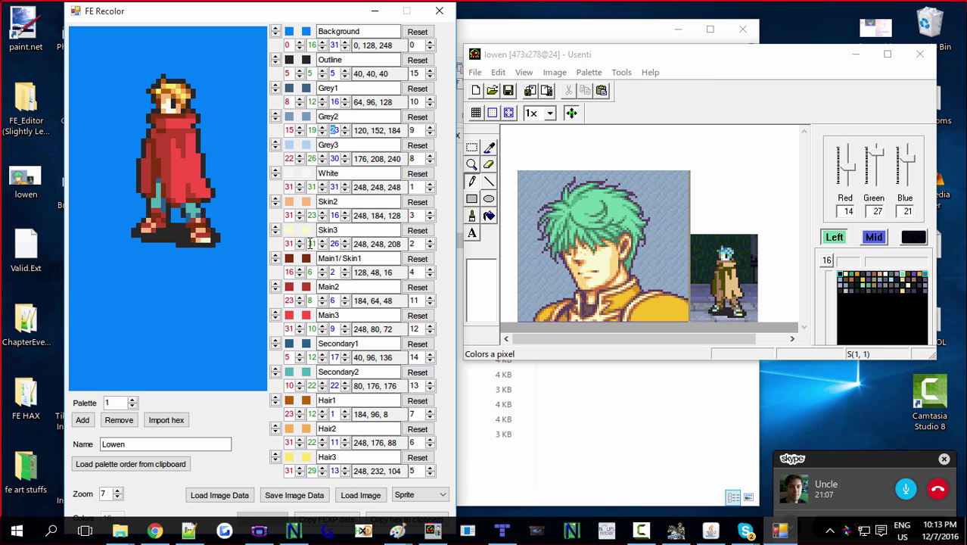
scroll(694, 199, down, 1)
scroll(694, 199, up, 1)
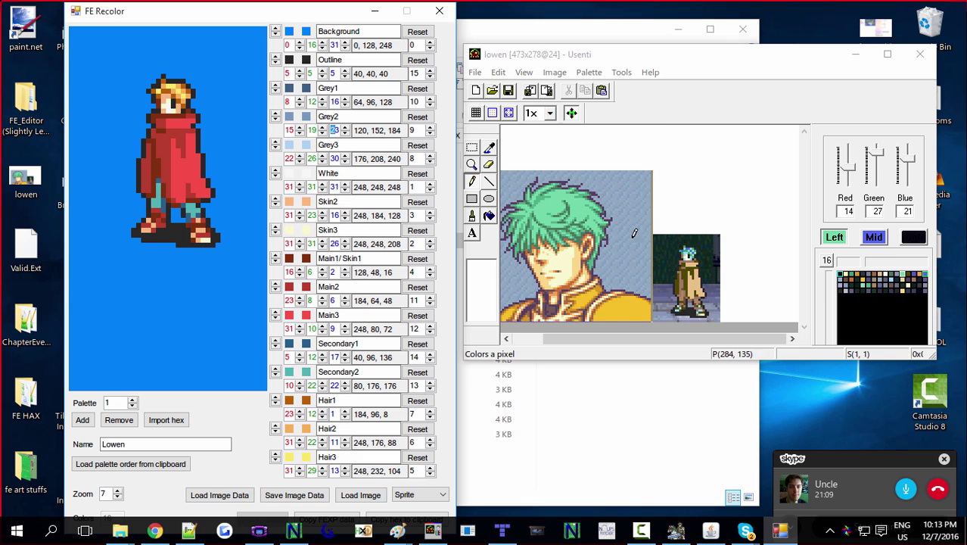
Zoom in on the portrait's hair and pick the light green 14, 27, 21.
click(700, 216)
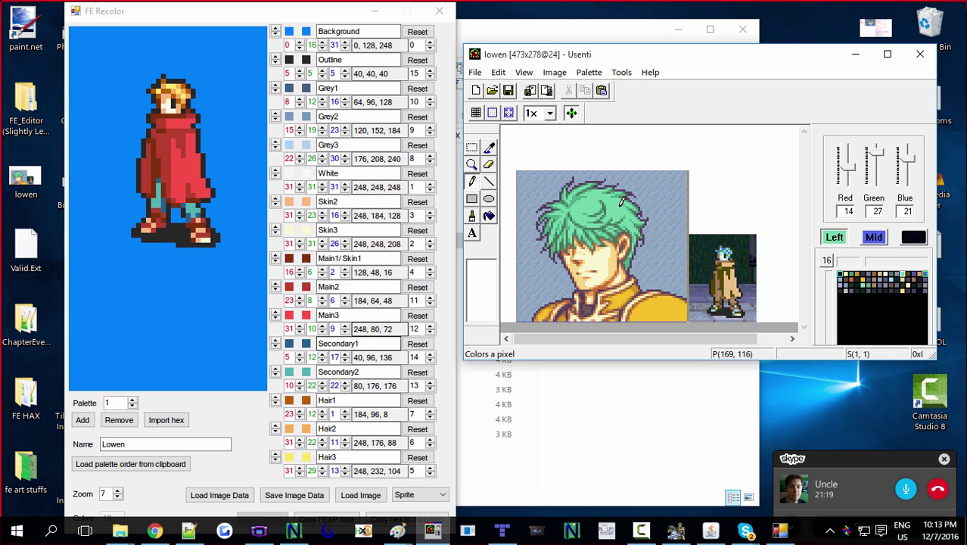
scroll(592, 212, up, 3)
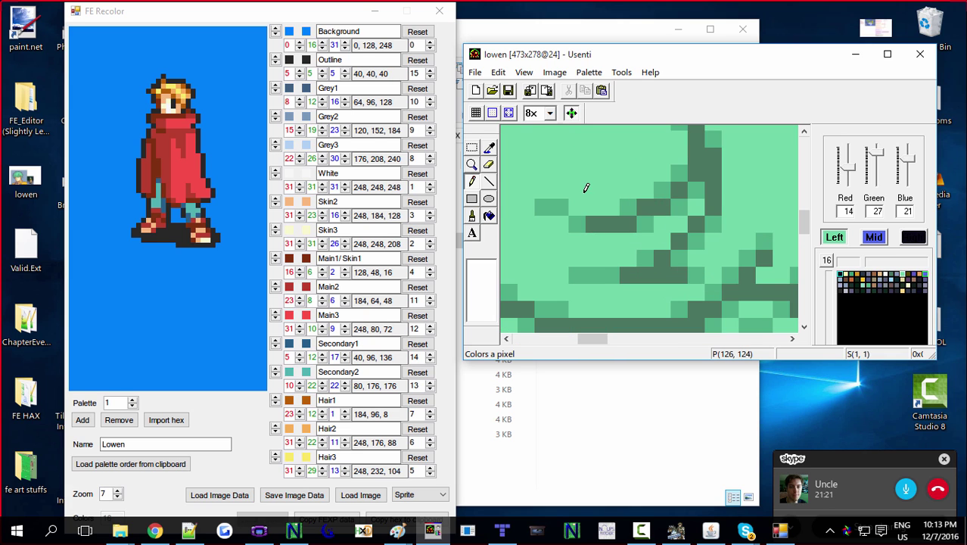
scroll(585, 187, down, 2)
click(488, 147)
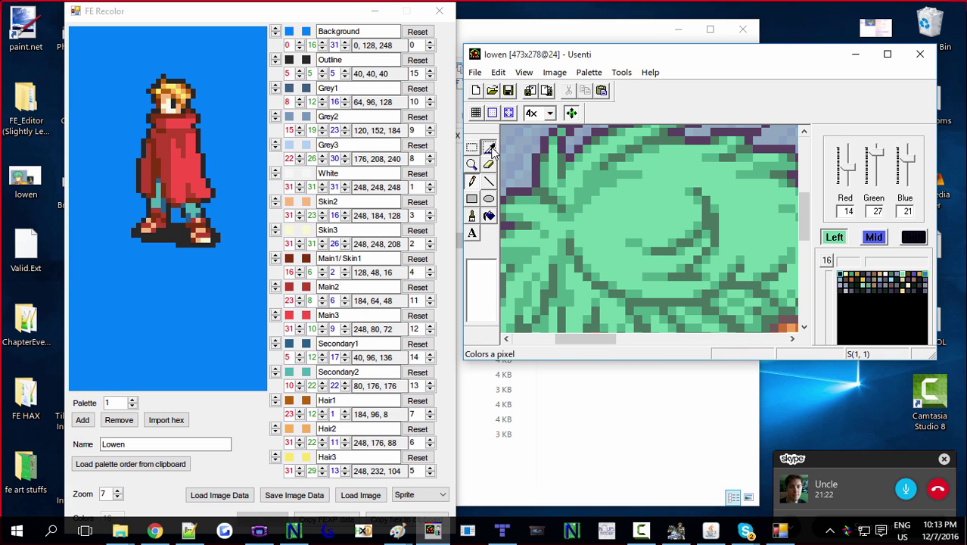
scroll(669, 212, down, 1)
scroll(671, 213, up, 1)
click(669, 212)
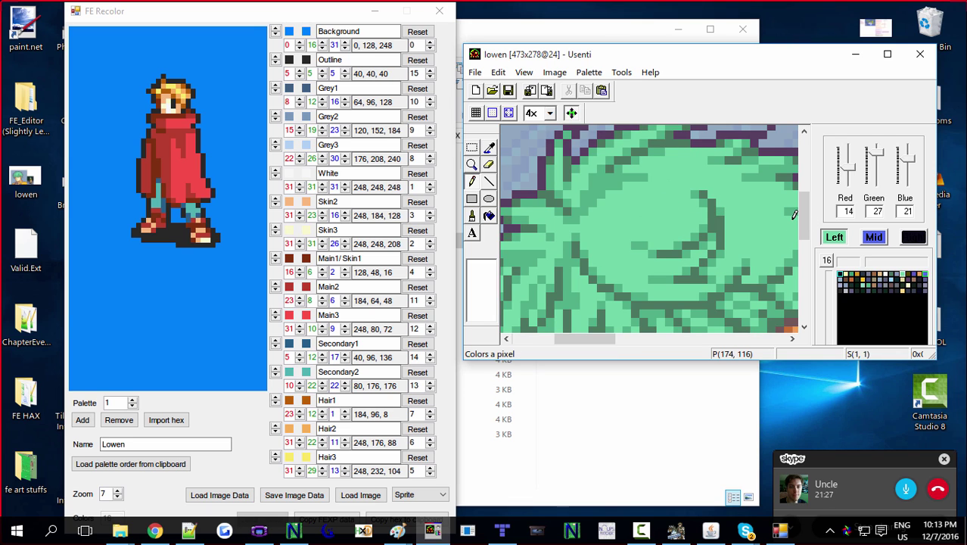
Enter the sampled light green into Hair3, giving 112, 216, 168.
double_click(847, 212)
key(Tab)
key(Tab)
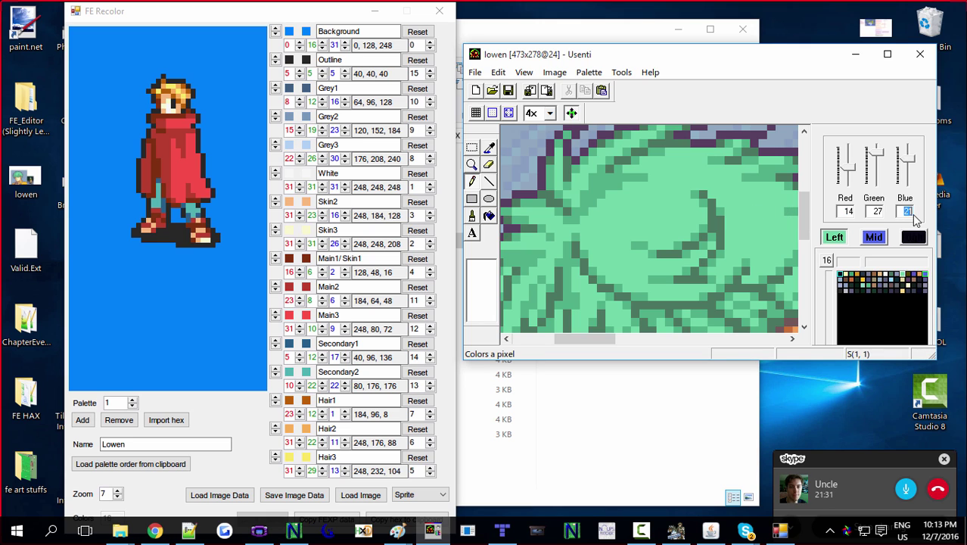
double_click(288, 471)
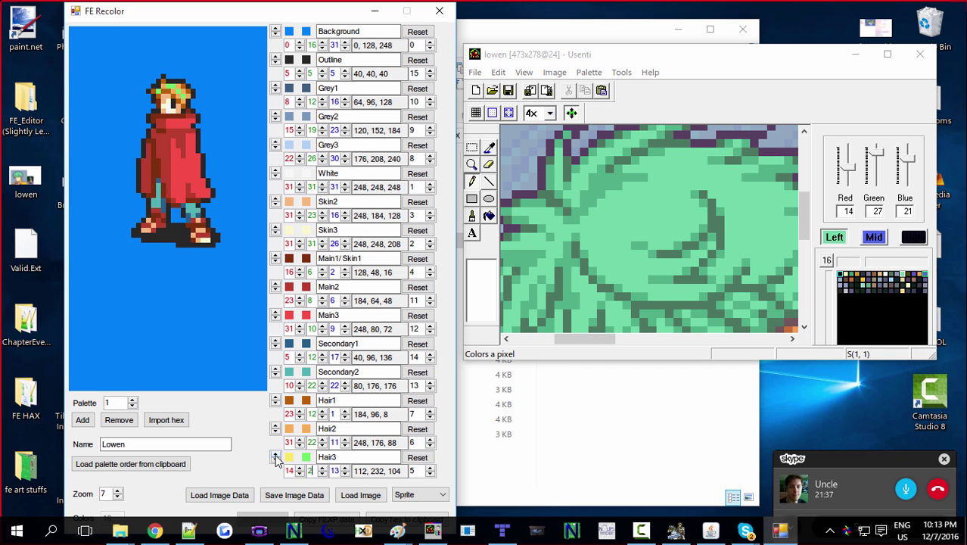
key(Tab)
Sample a darker hair green and set Hair2 to 80, 176, 136.
click(489, 147)
click(596, 176)
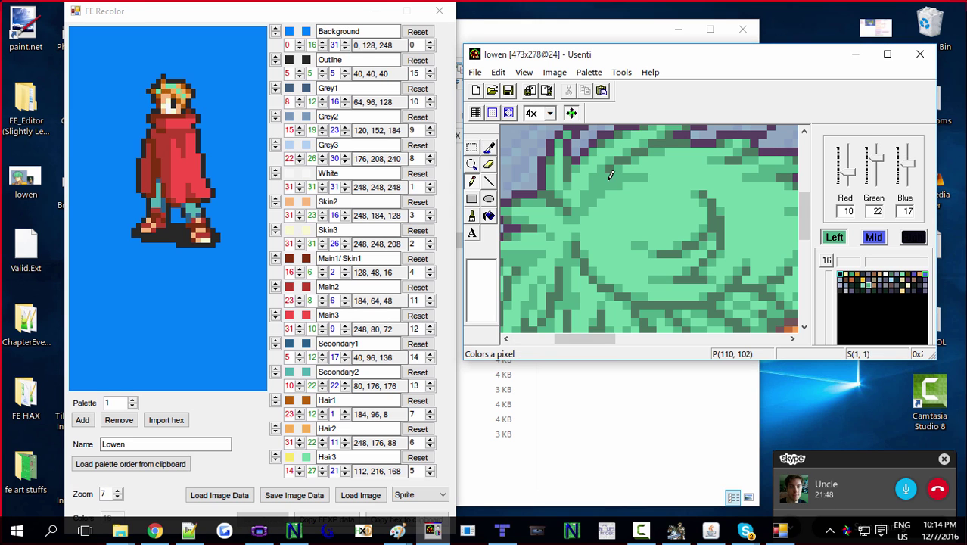
click(288, 443)
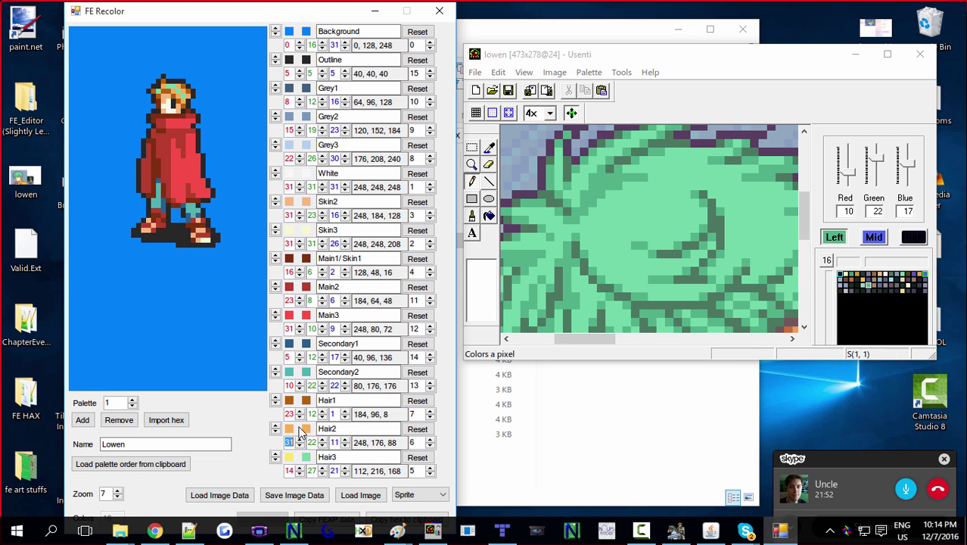
text(10)
key(Tab)
key(Tab)
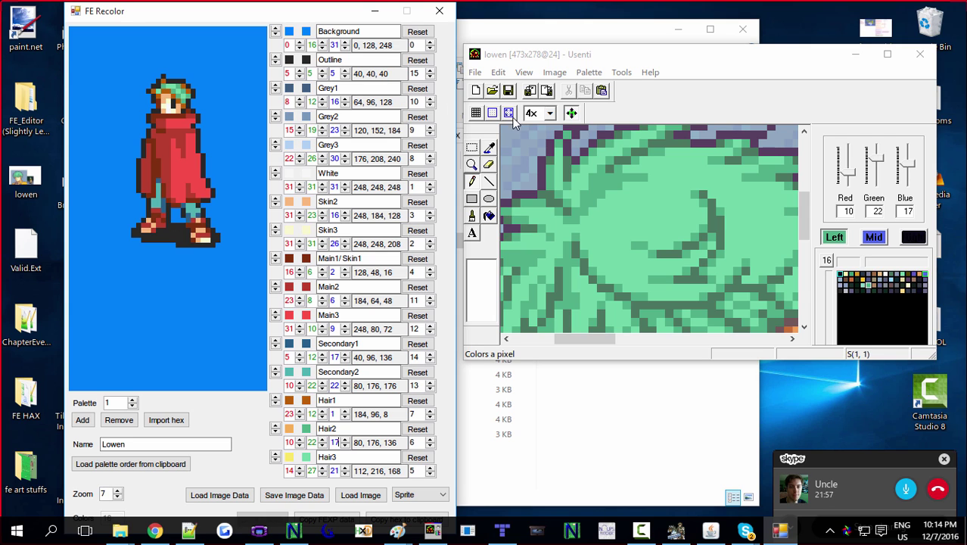
Sample the darkest hair green and set Hair1 to 9, 15, 12 (72, 120, 96).
click(489, 146)
click(635, 155)
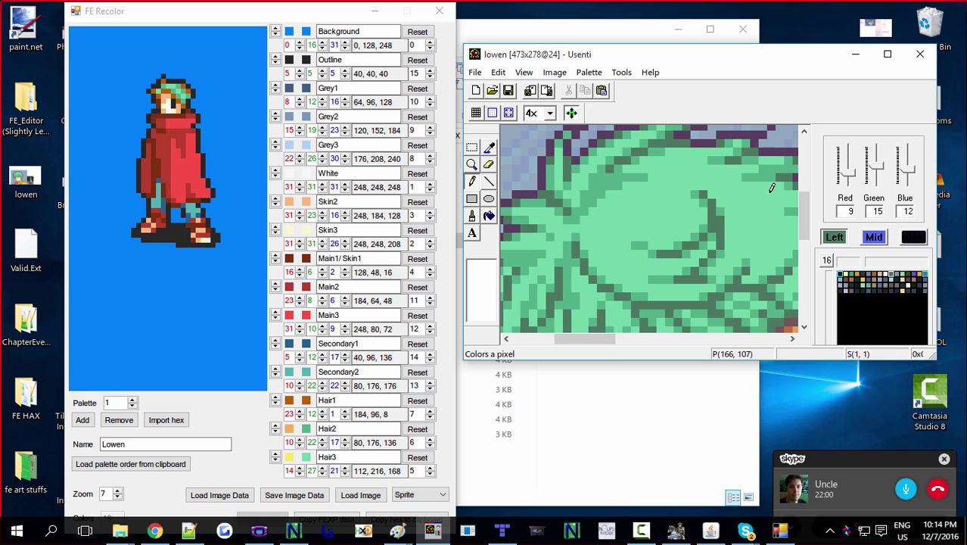
click(288, 415)
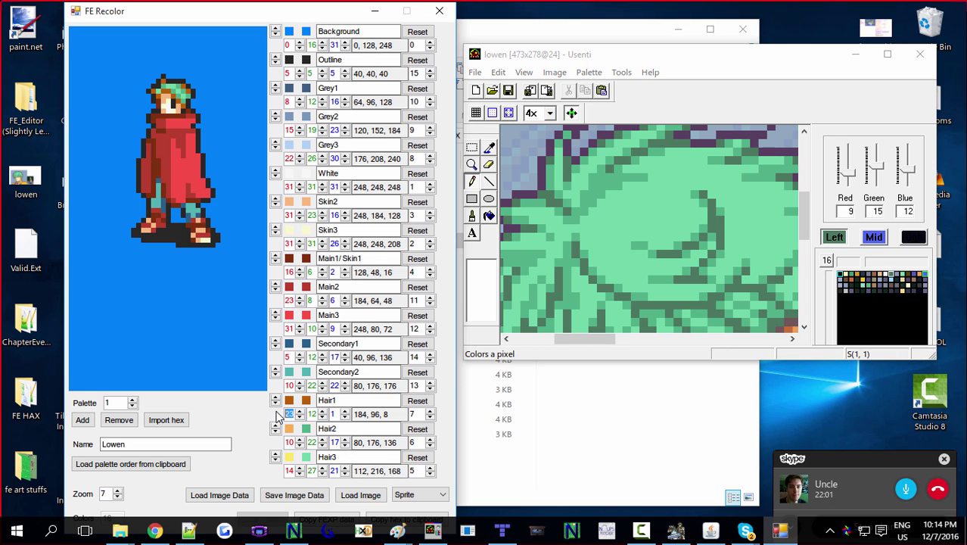
text(9)
key(Tab)
text(15)
key(Tab)
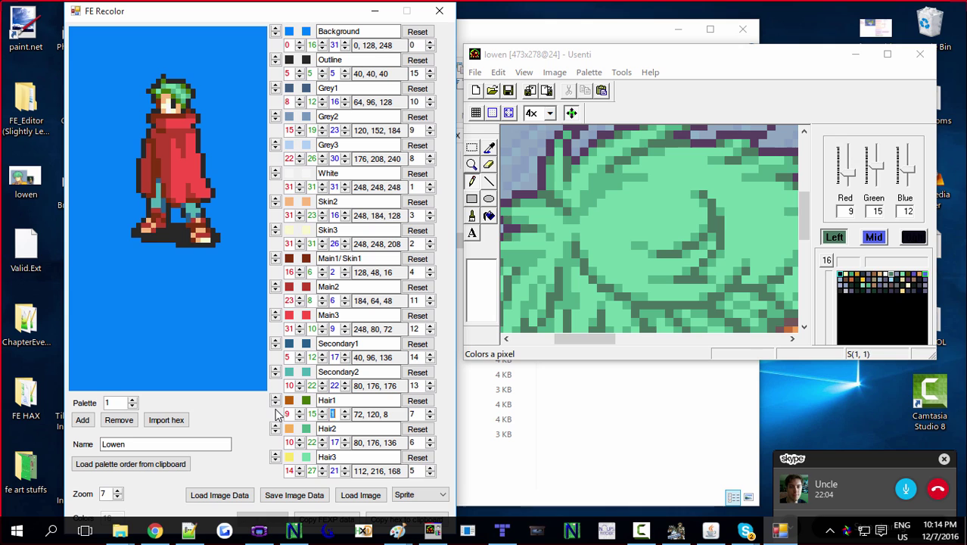
text(12)
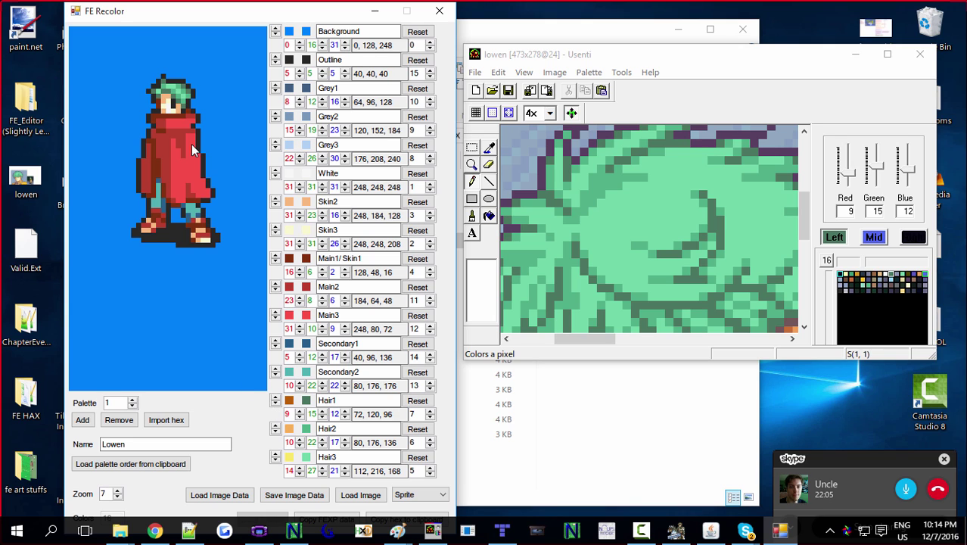
Adjust FE Recolor's preview zoom and pan Usenti's view toward the standing sprite.
click(118, 497)
click(118, 498)
click(117, 490)
click(118, 490)
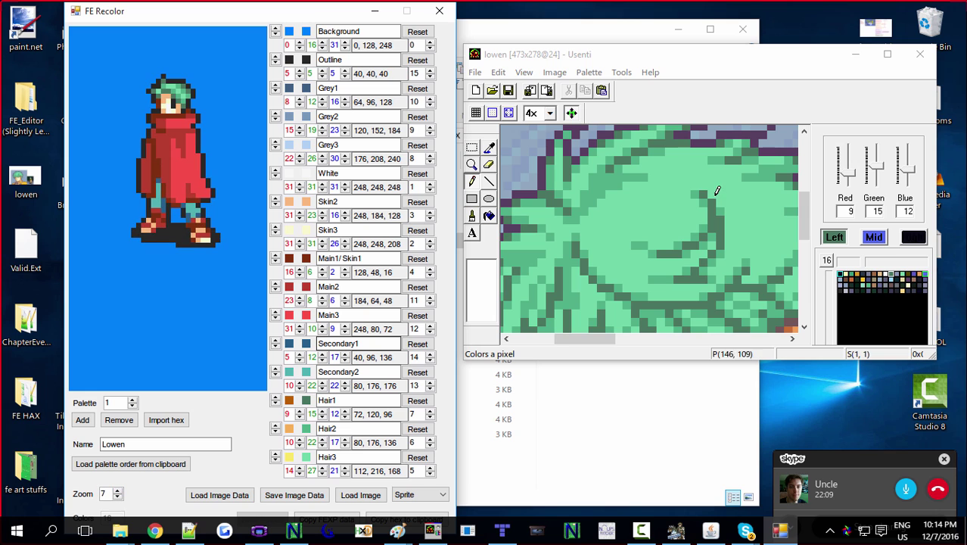
scroll(718, 190, down, 2)
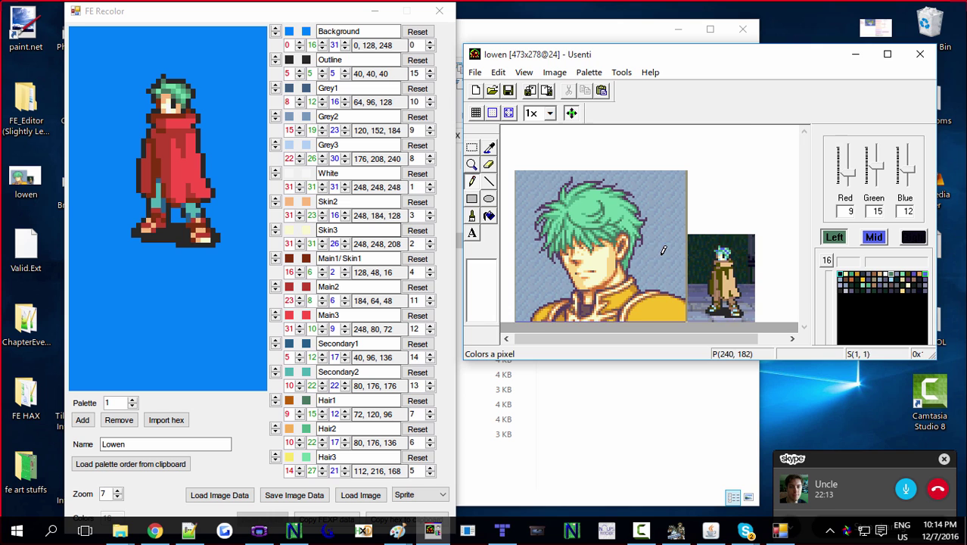
scroll(625, 269, up, 1)
middle_click(625, 267)
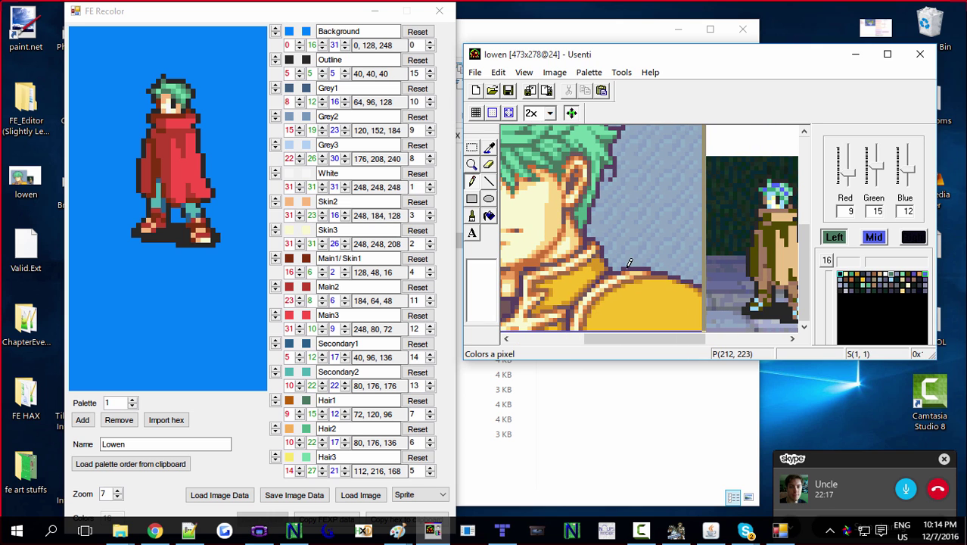
scroll(640, 229, up, 1)
Eyedrop the yellow armour and set Main3 to 31, 24, 5 (248, 192, 40).
key(i)
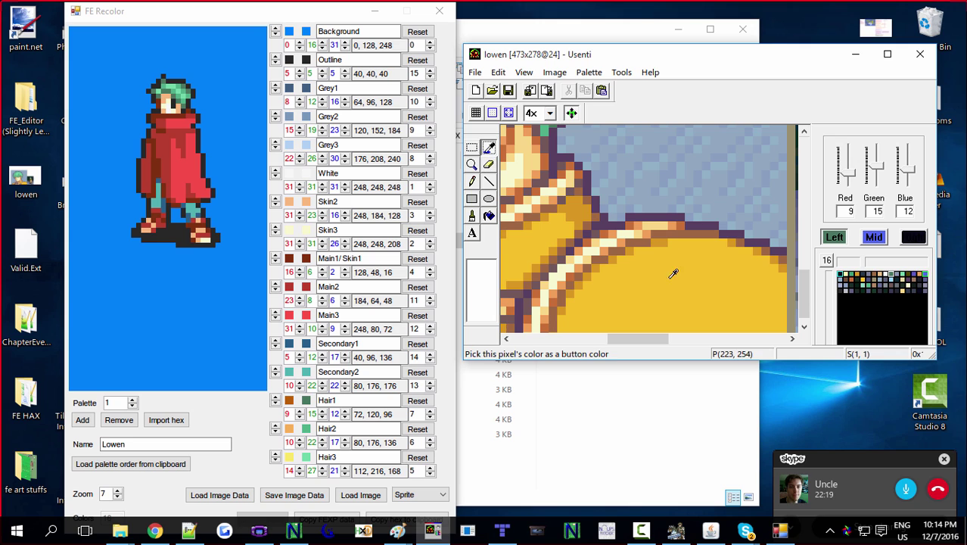
click(711, 265)
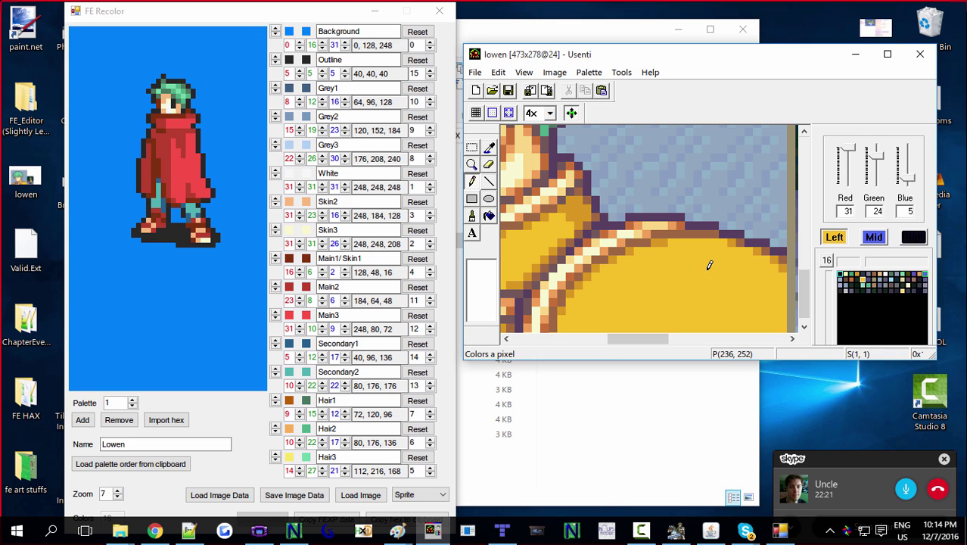
double_click(910, 211)
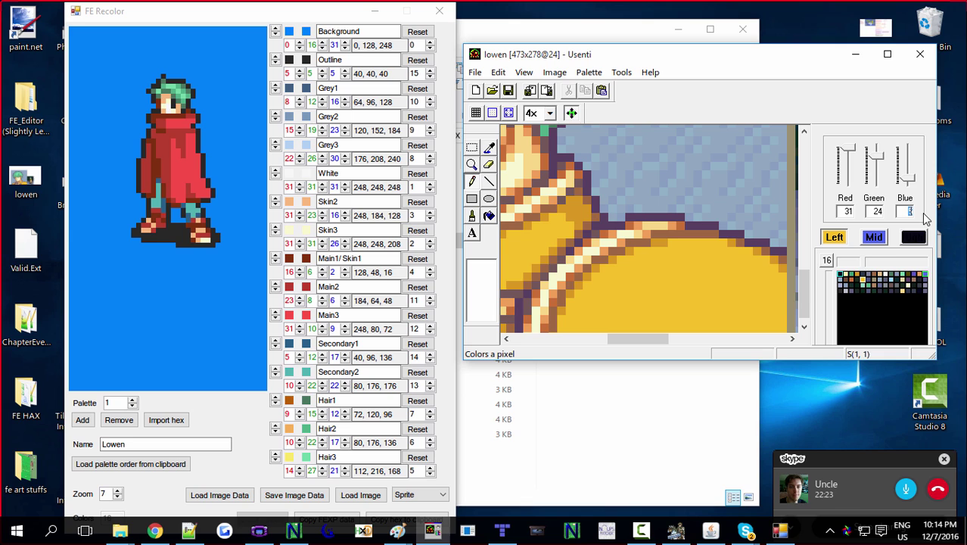
click(314, 499)
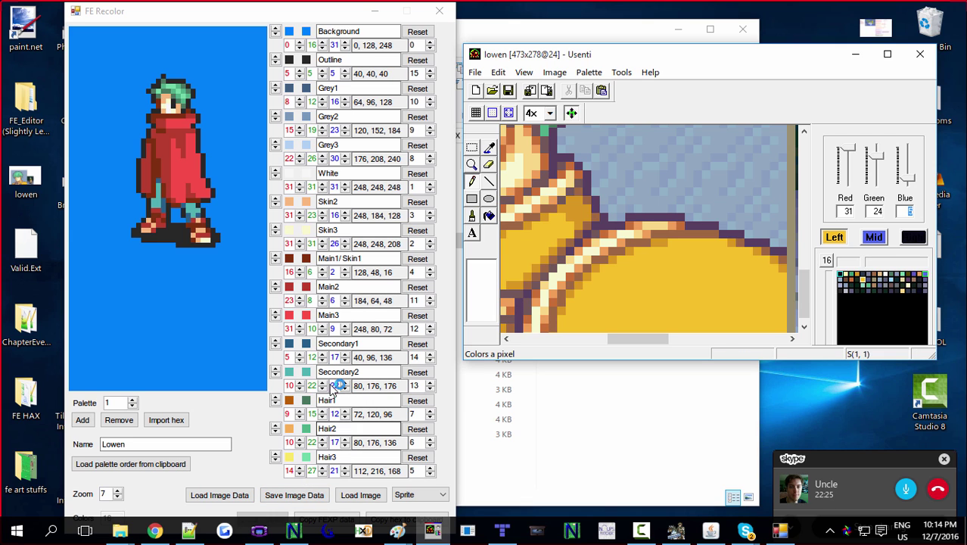
double_click(328, 315)
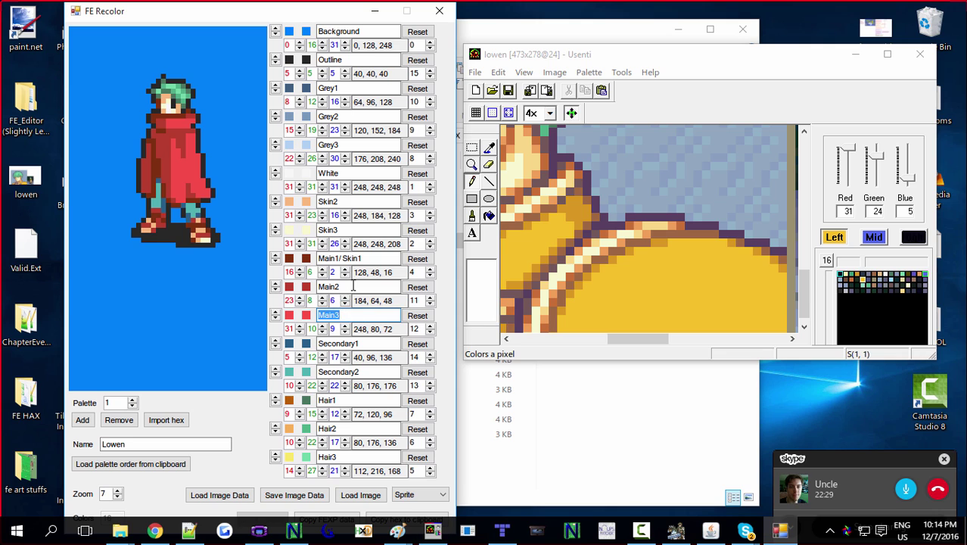
click(348, 314)
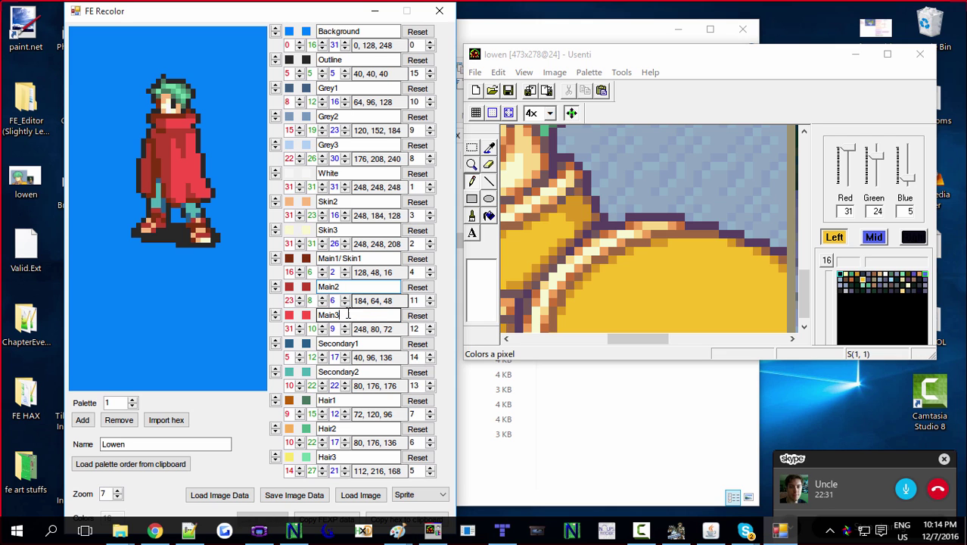
double_click(349, 314)
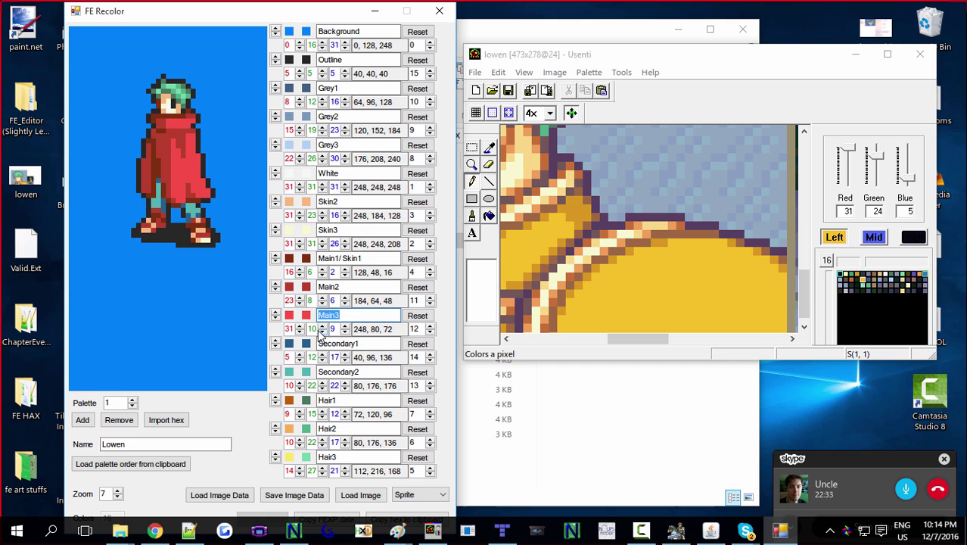
click(323, 326)
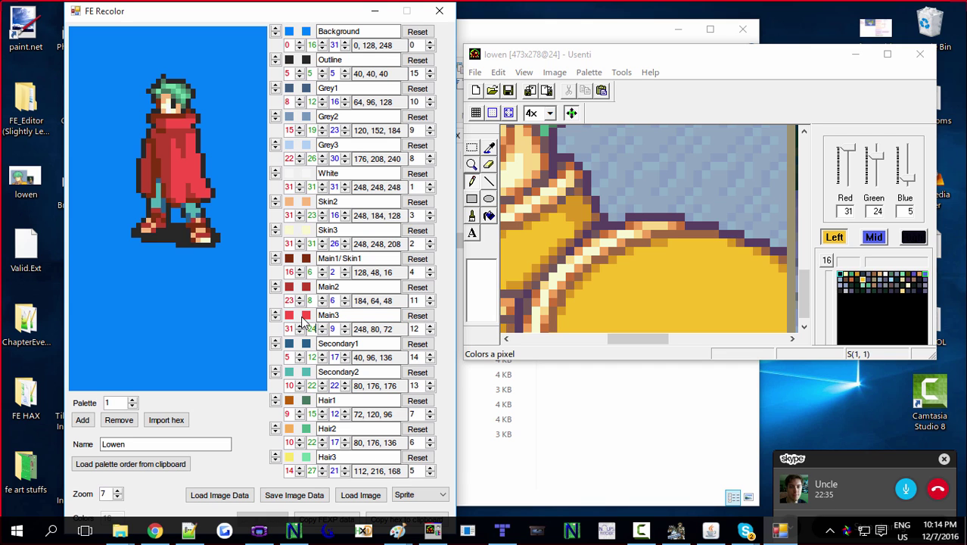
key(Tab)
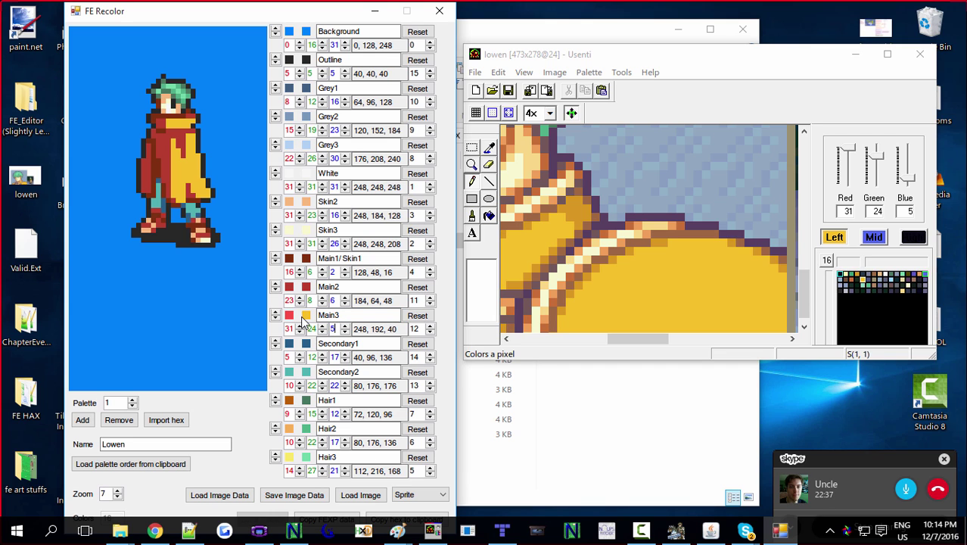
Sample a darker yellow from the armour and set Main2 to 27, 19, 4.
click(488, 148)
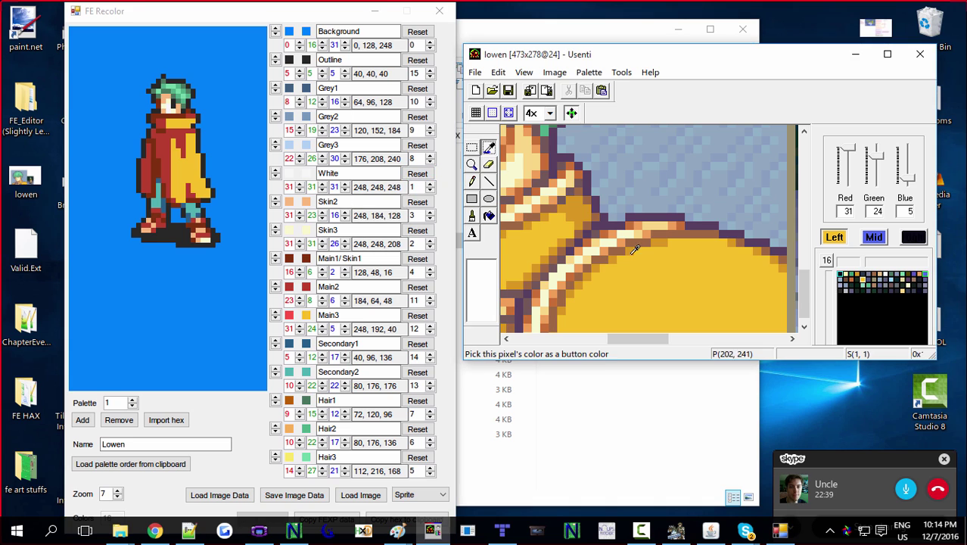
click(666, 239)
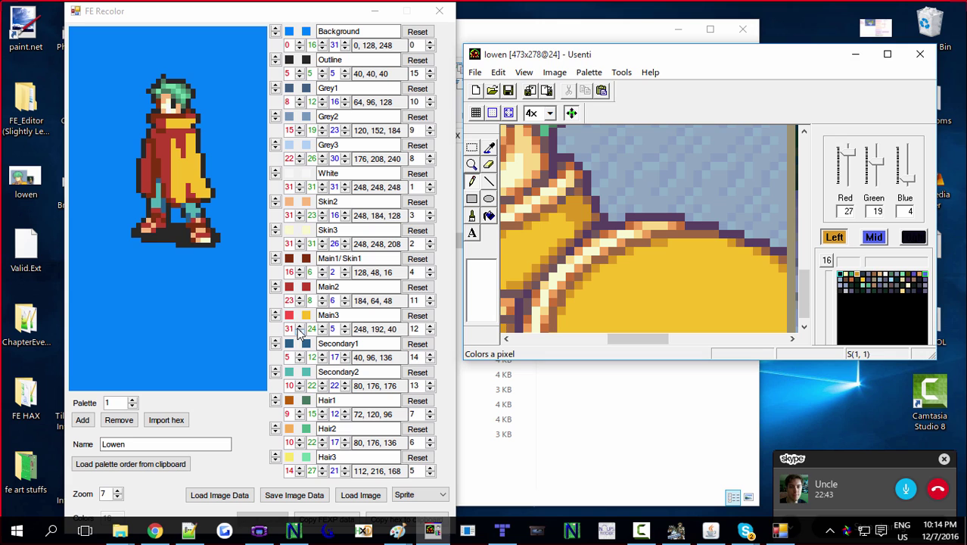
drag(295, 330, 269, 333)
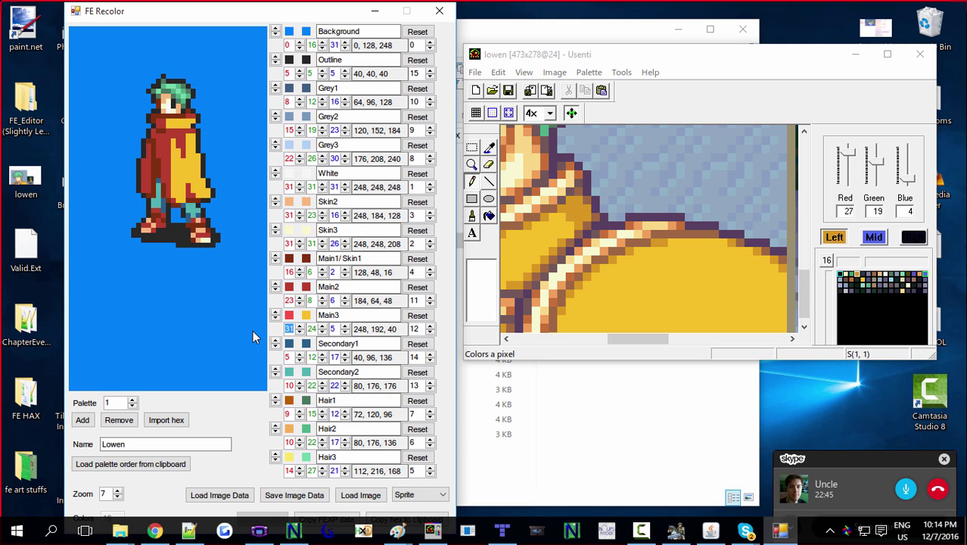
drag(294, 301, 277, 305)
text(27)
key(Tab)
text(19)
key(Tab)
text(4)
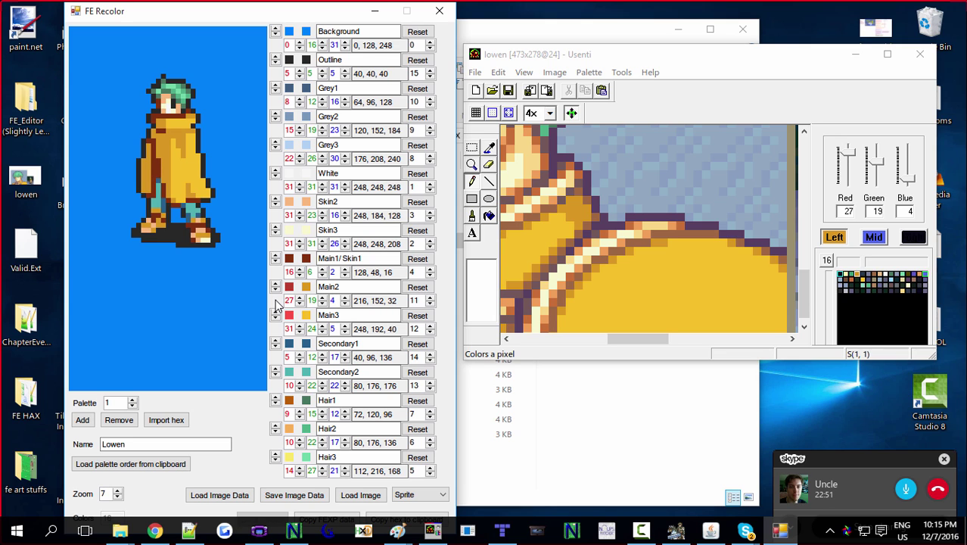
Sample a brown shade from the armour edge and set Main1/Skin1 to 20, 13, 8.
click(489, 148)
click(592, 193)
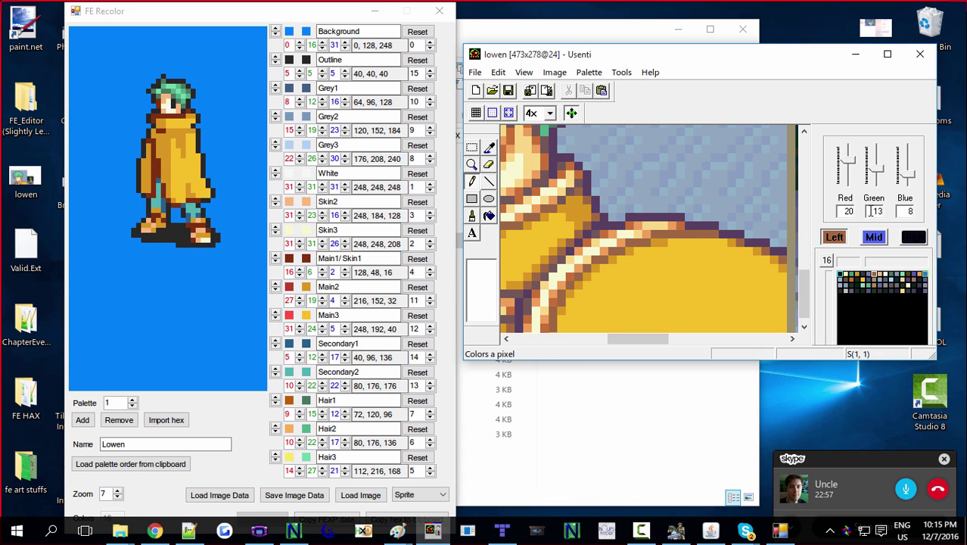
double_click(288, 271)
text(20)
key(Tab)
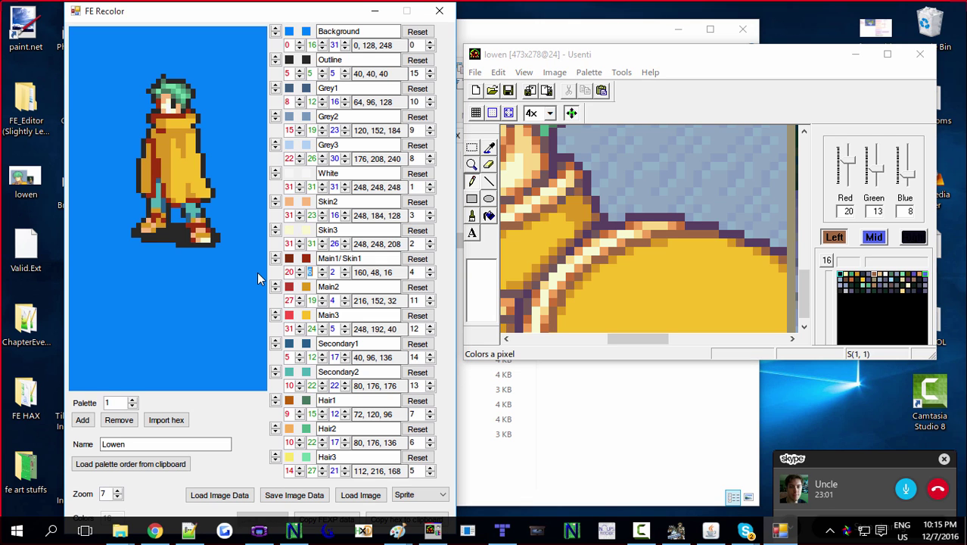
text(13)
key(Tab)
text(8)
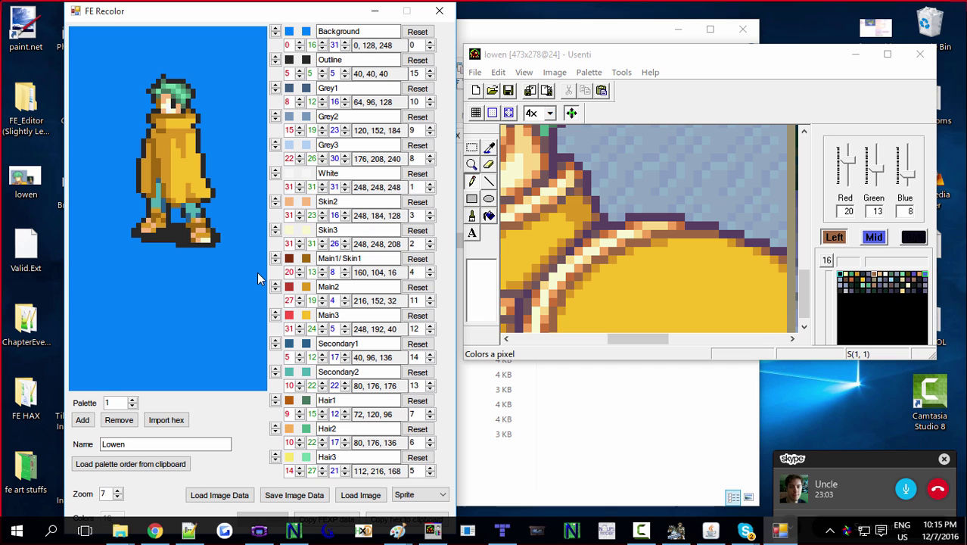
key(Return)
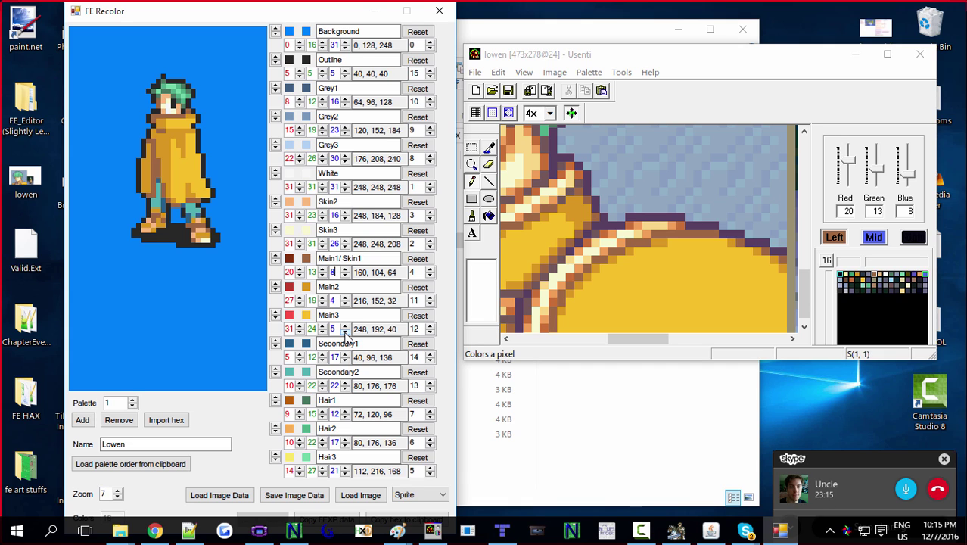
Lower Main2's green two steps to 128, comparing the cloak against the reference image.
click(322, 304)
click(322, 305)
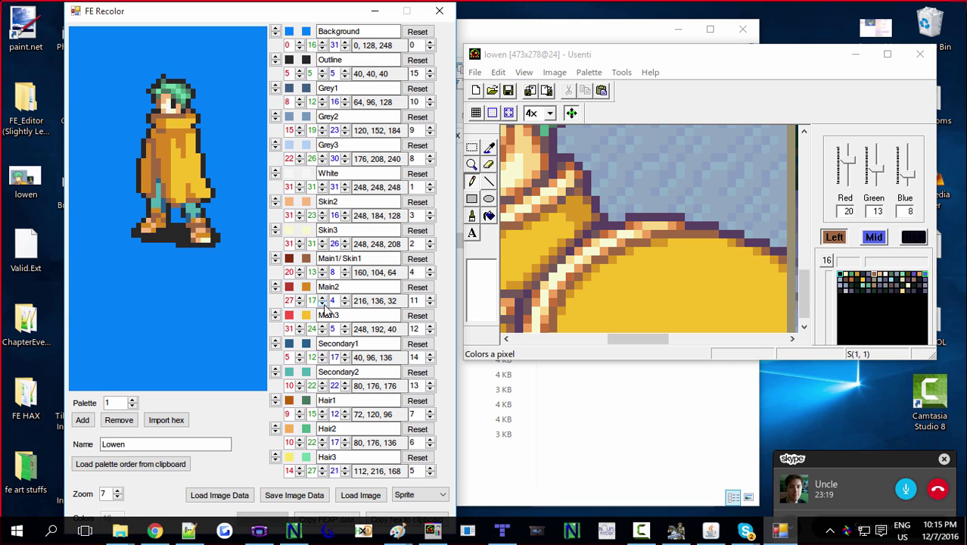
click(322, 304)
scroll(686, 260, down, 2)
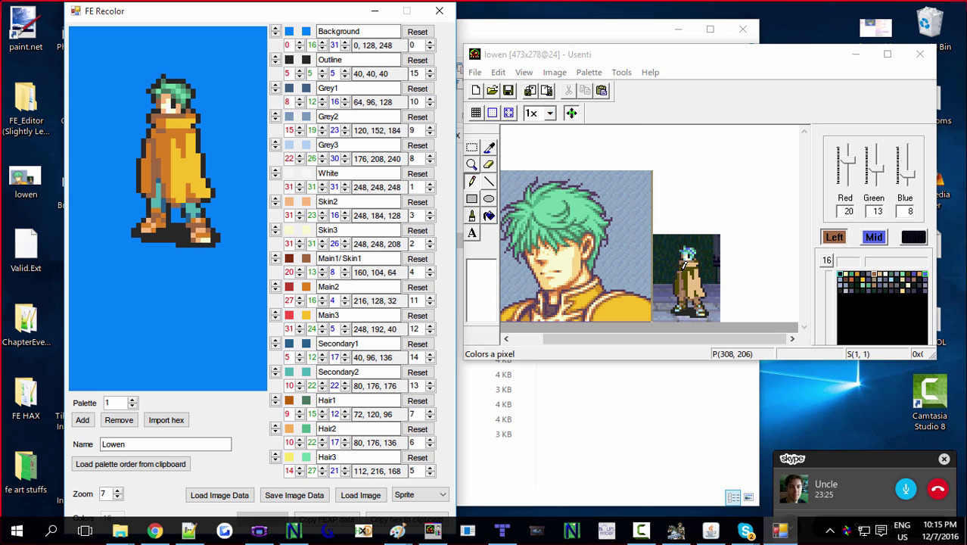
scroll(687, 260, up, 2)
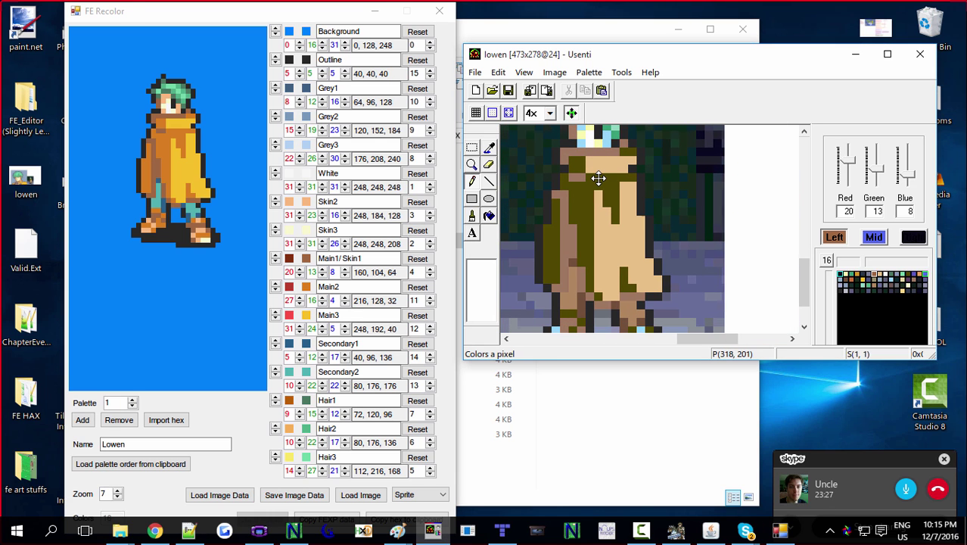
drag(599, 178, 607, 178)
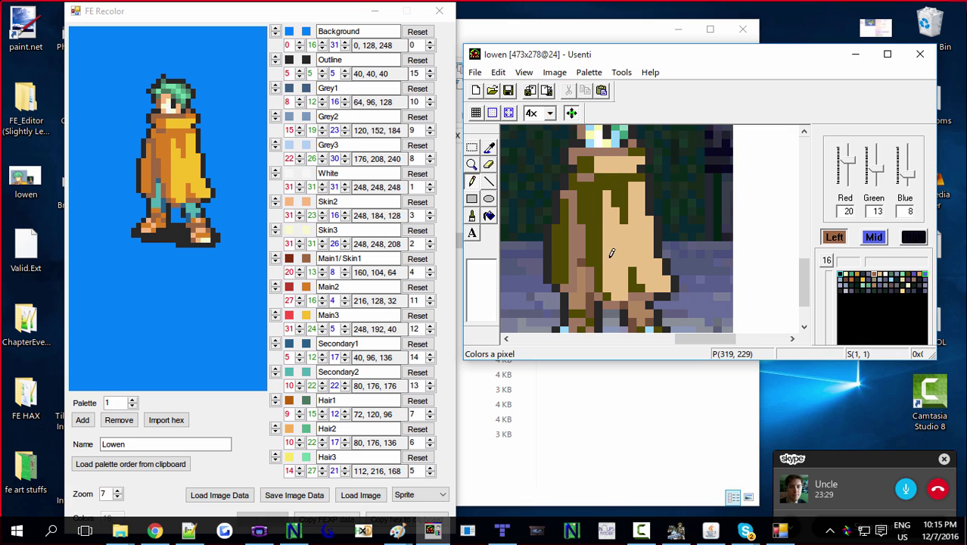
scroll(612, 253, down, 3)
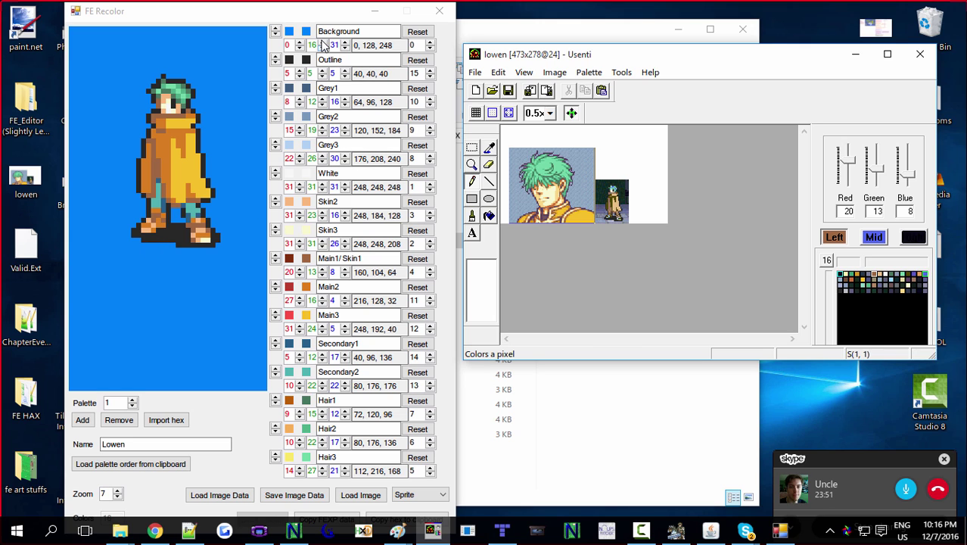
Try 10 for Secondary2's green and blue, then revert Secondary2 to its original colour.
click(306, 386)
double_click(306, 386)
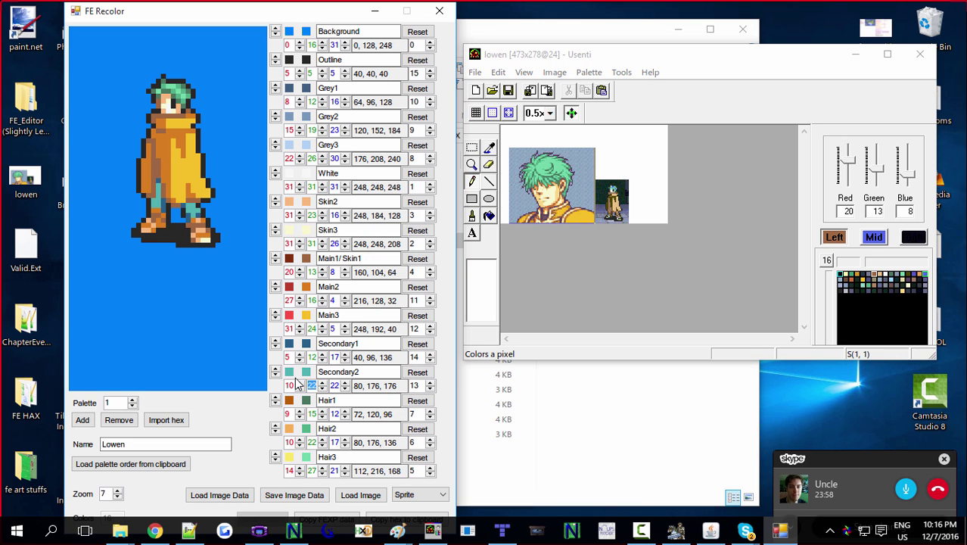
text(10)
key(Tab)
text(10)
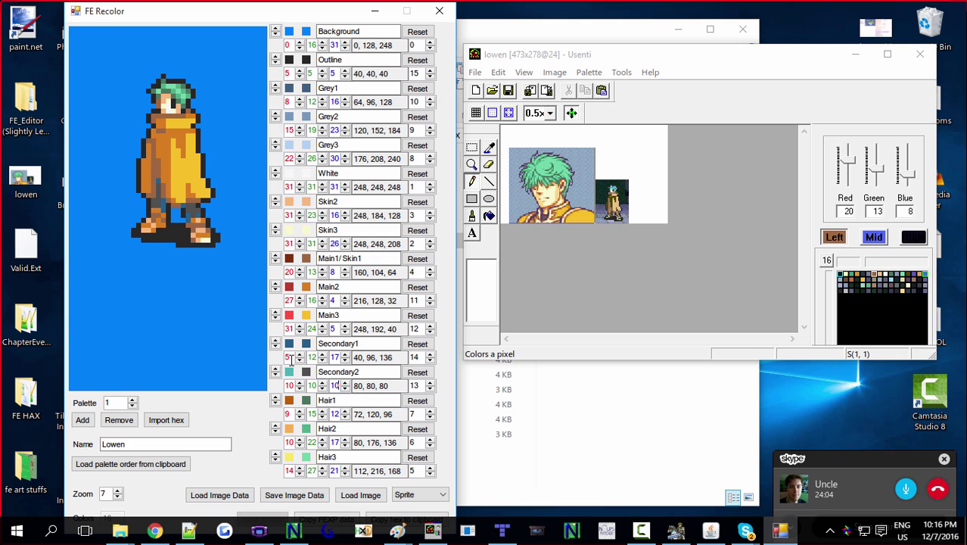
double_click(311, 357)
click(418, 371)
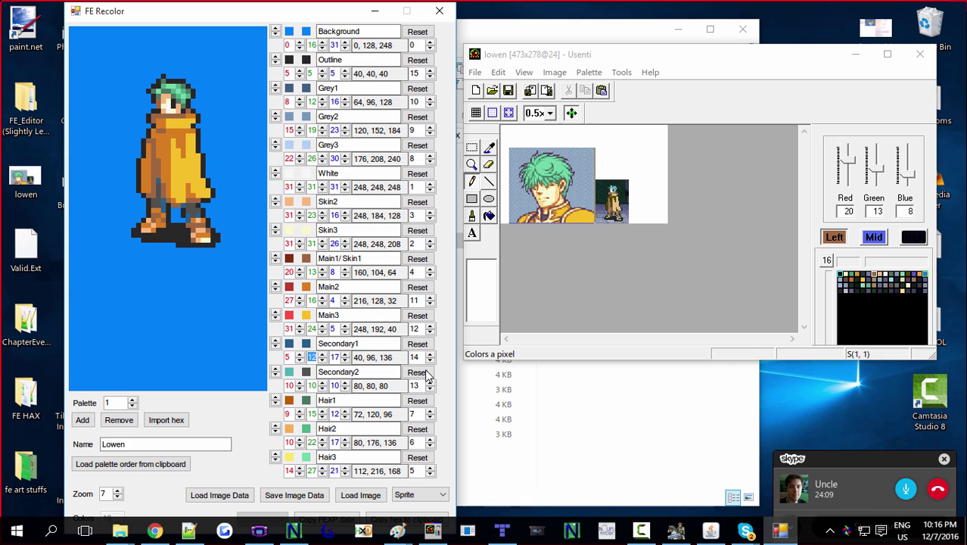
Try Secondary1 at 10, 10, 10 and Secondary2's red and blue at 22.
double_click(289, 357)
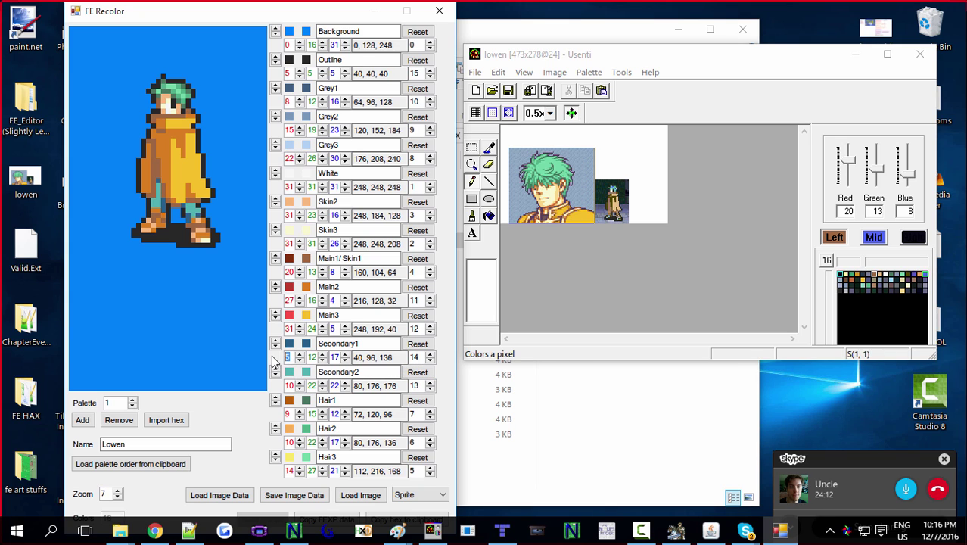
text(10)
key(Tab)
text(10)
key(Tab)
text(10)
double_click(289, 385)
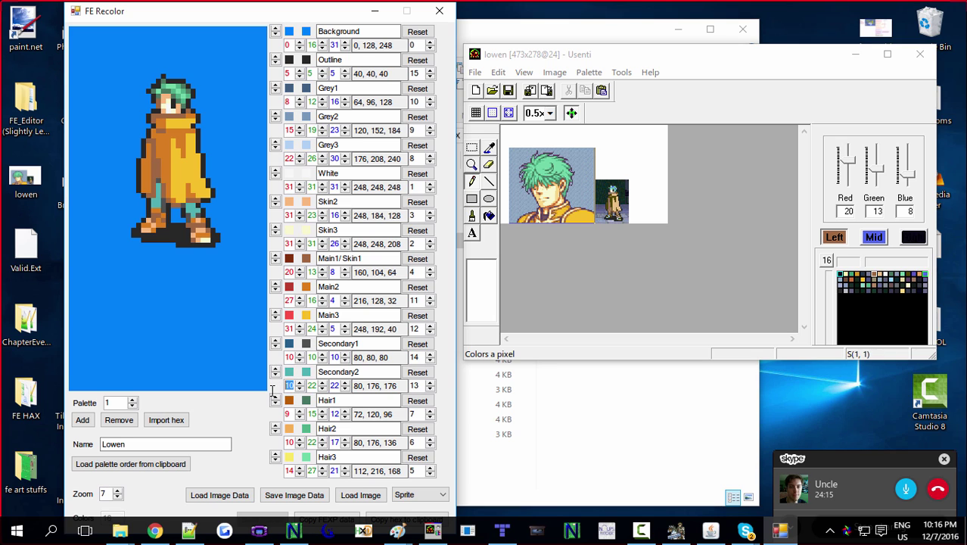
text(22)
key(Tab)
key(Tab)
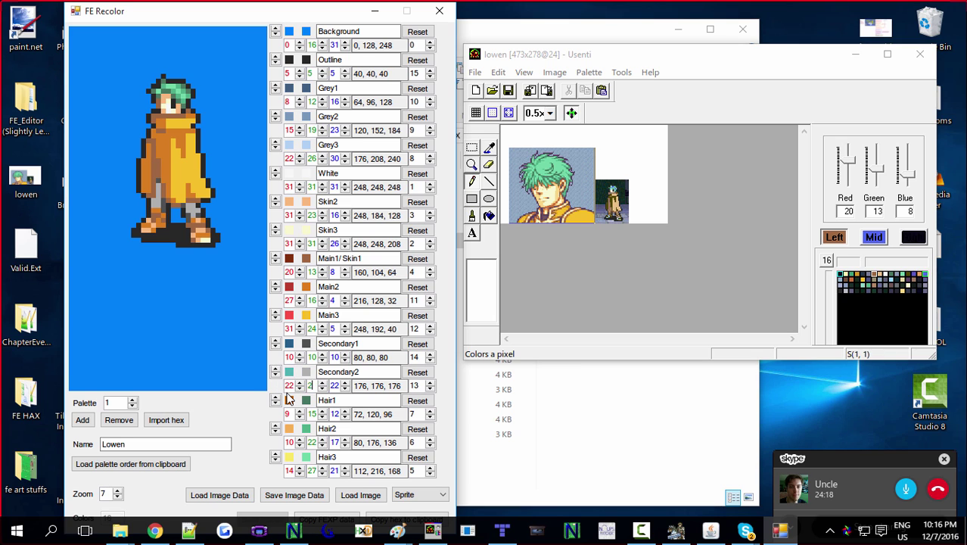
text(22)
Re-enter Secondary1's first two channels as 7, 7.
drag(293, 358, 278, 356)
text(7)
key(Tab)
text(7)
key(Tab)
text(7)
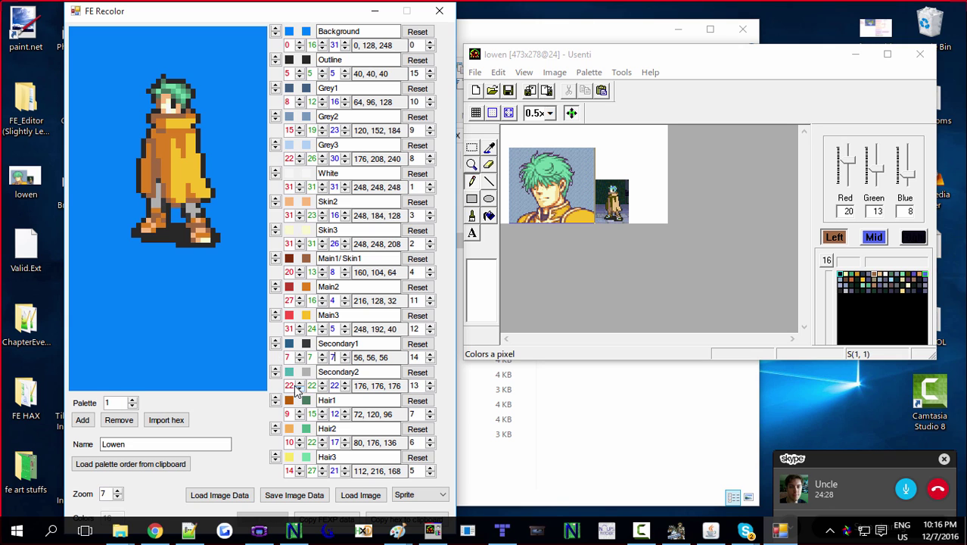
drag(291, 357, 275, 359)
Set Secondary2 to 14, 14, 14.
drag(294, 386, 286, 389)
text(14)
key(Tab)
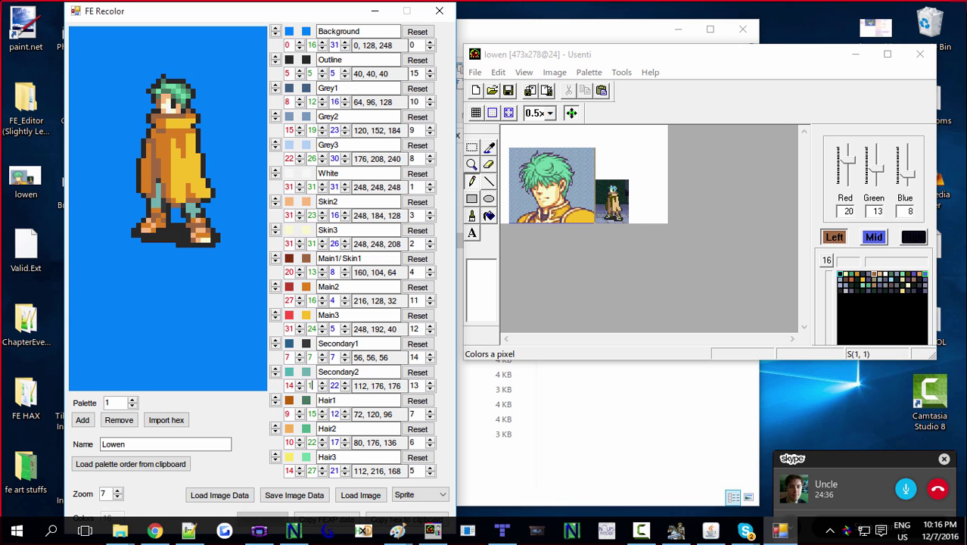
text(14)
key(Tab)
text(14)
key(Tab)
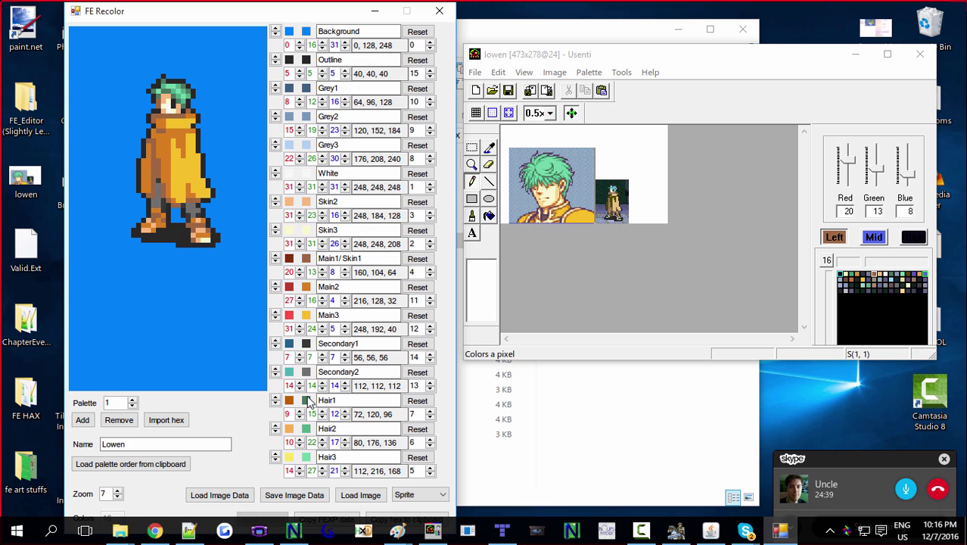
Nudge Secondary1 up one step per channel and Secondary2 down one step per channel.
click(346, 355)
click(323, 355)
click(300, 355)
click(300, 389)
click(323, 389)
click(346, 389)
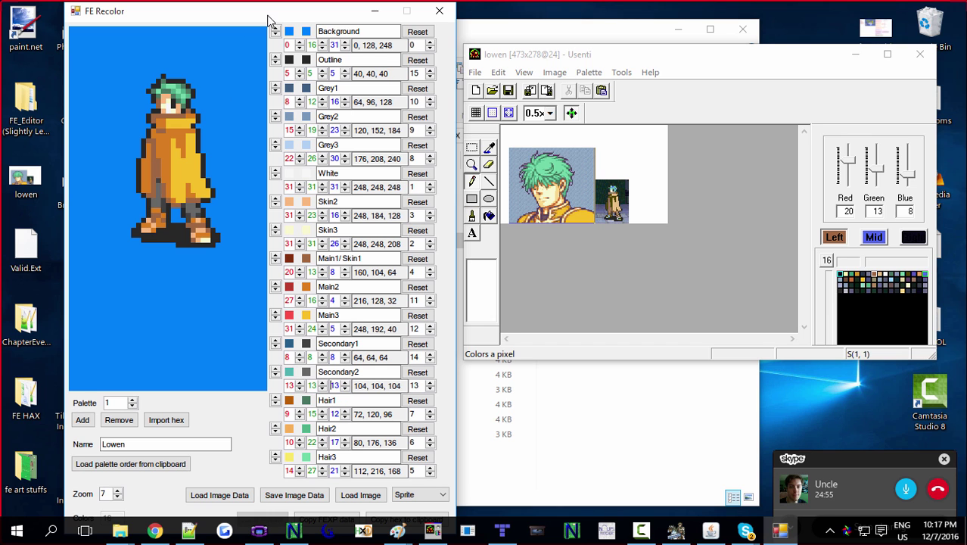
Save the Lowen palette's image data, shifting the editor window up and left.
mouse_move(271, 22)
mouse_down()
mouse_move(265, 8)
mouse_move(265, 22)
mouse_up()
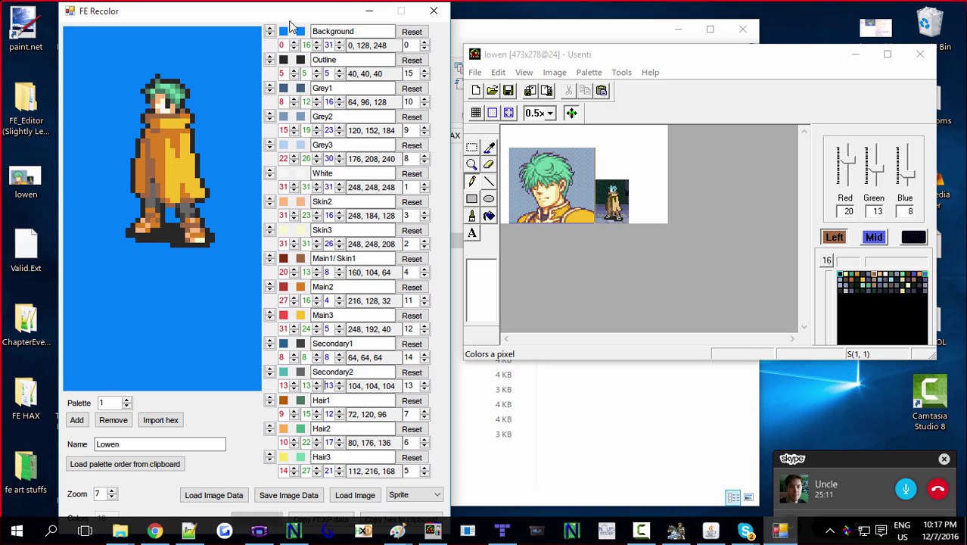
click(309, 501)
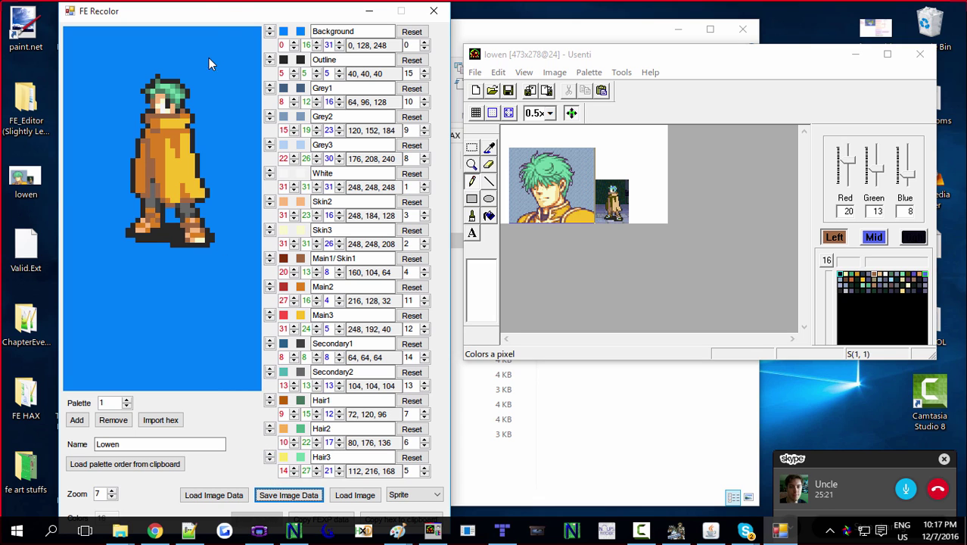
mouse_move(244, 24)
mouse_down()
mouse_move(244, 8)
mouse_move(258, 25)
mouse_move(253, 14)
mouse_up()
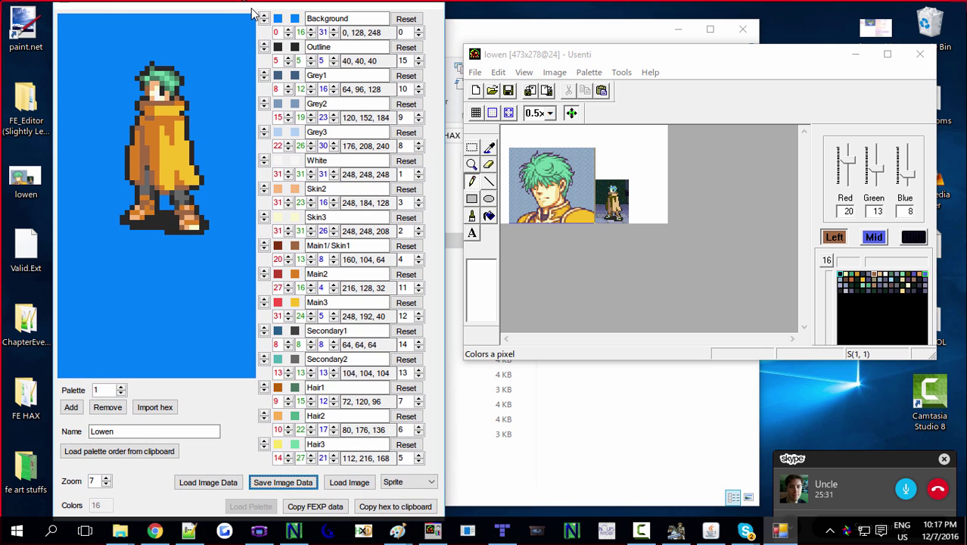
drag(255, 14, 236, 12)
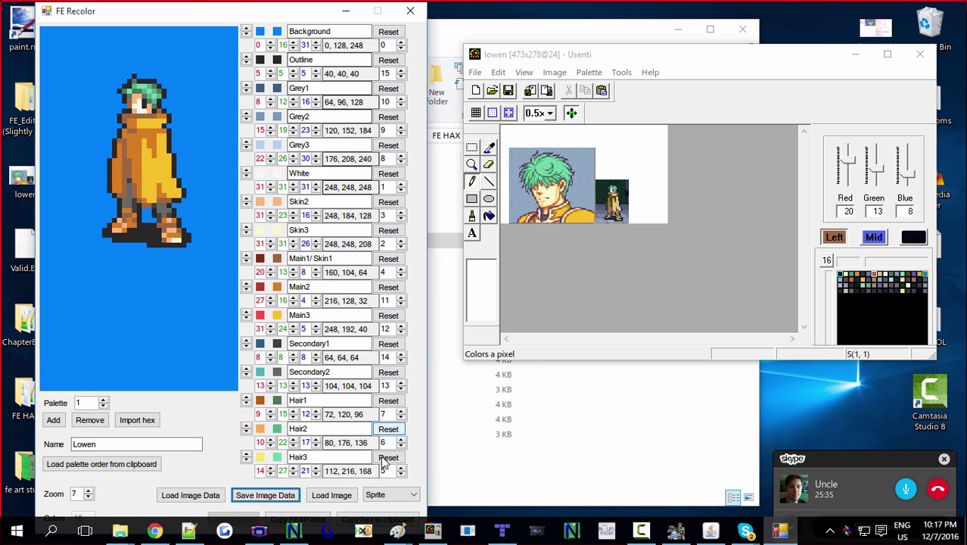
Copy the Lowen palette as a hex string starting 007EFF7F and close the message.
click(372, 517)
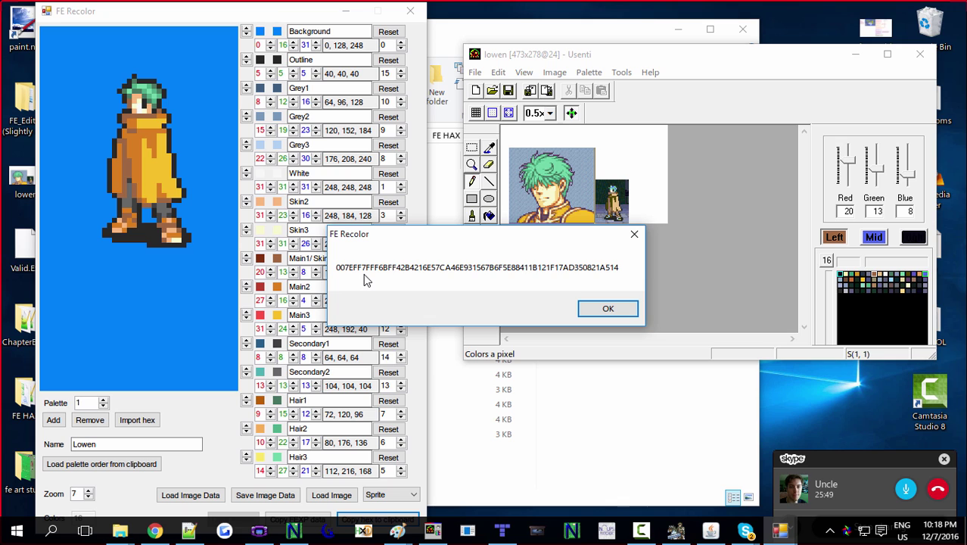
click(607, 307)
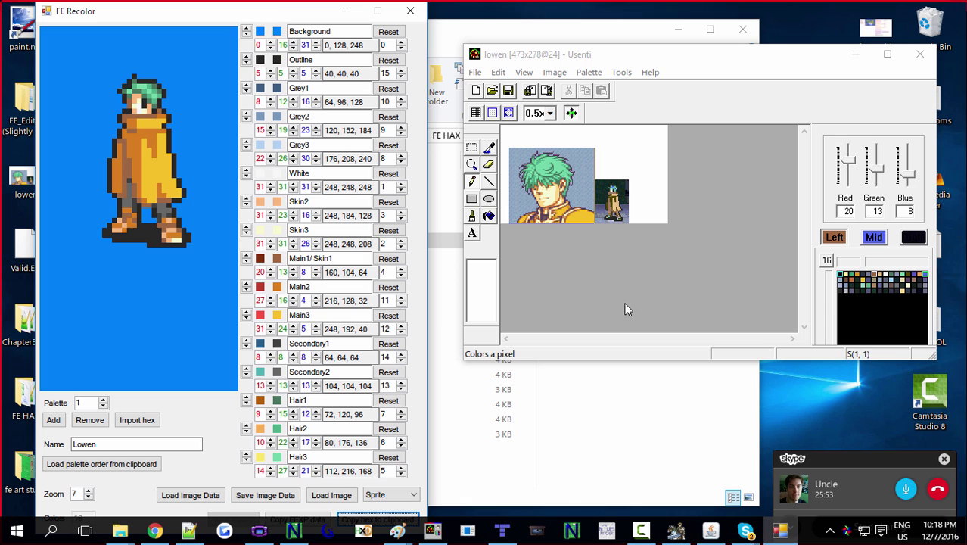
Bring FE BSPalette Assembler in front of the palette editor and reposition its window.
mouse_move(670, 534)
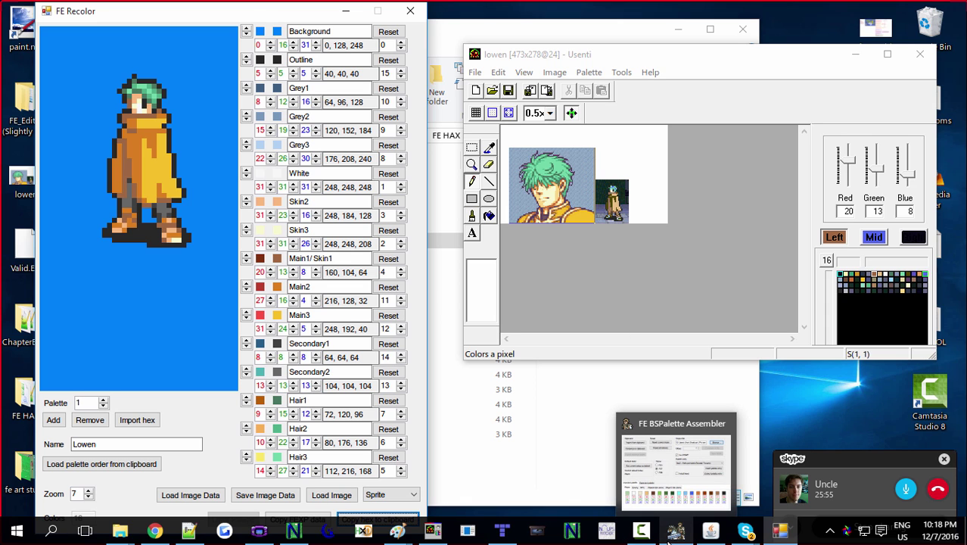
click(671, 534)
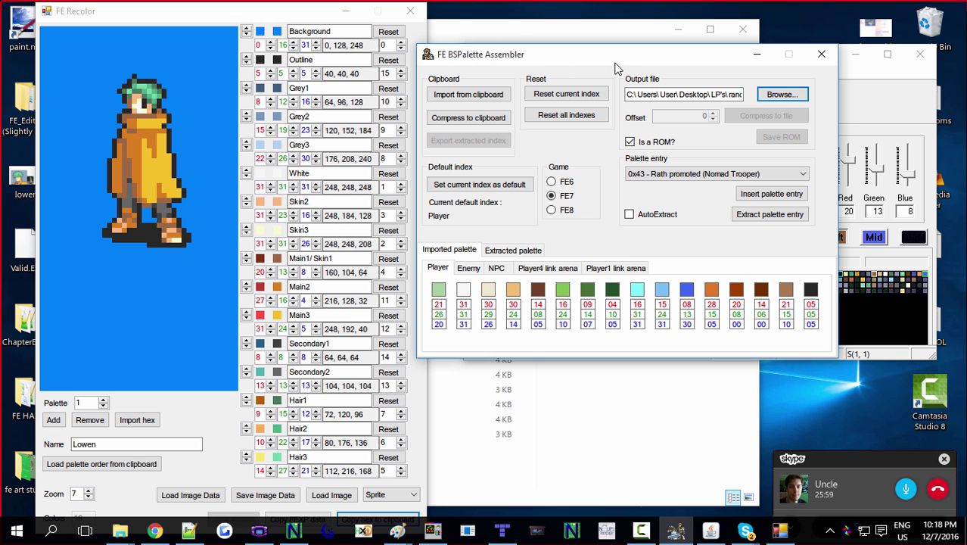
mouse_move(615, 67)
mouse_down()
mouse_move(585, 66)
mouse_move(628, 52)
mouse_move(622, 59)
mouse_up()
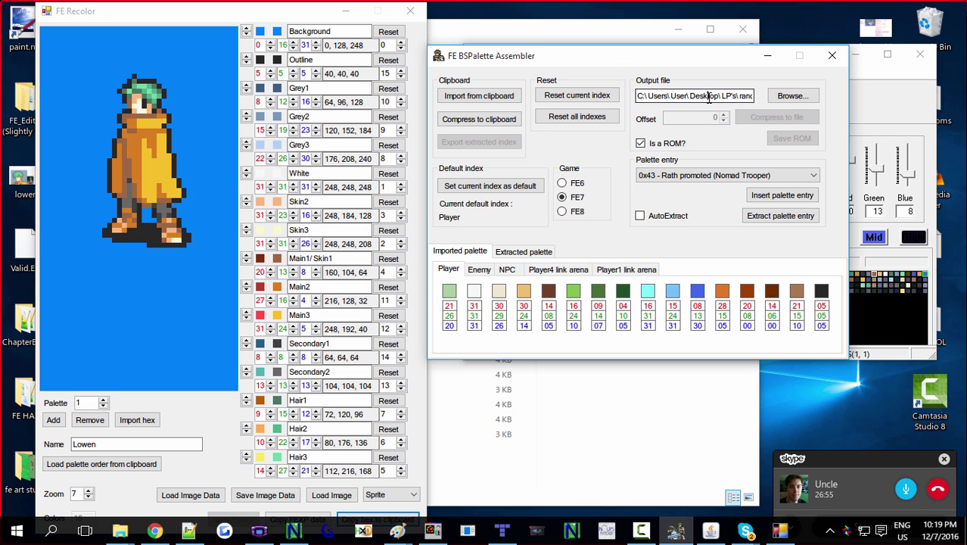
Set the output ROM file to Randomizedfe7.gba.
click(734, 96)
click(787, 97)
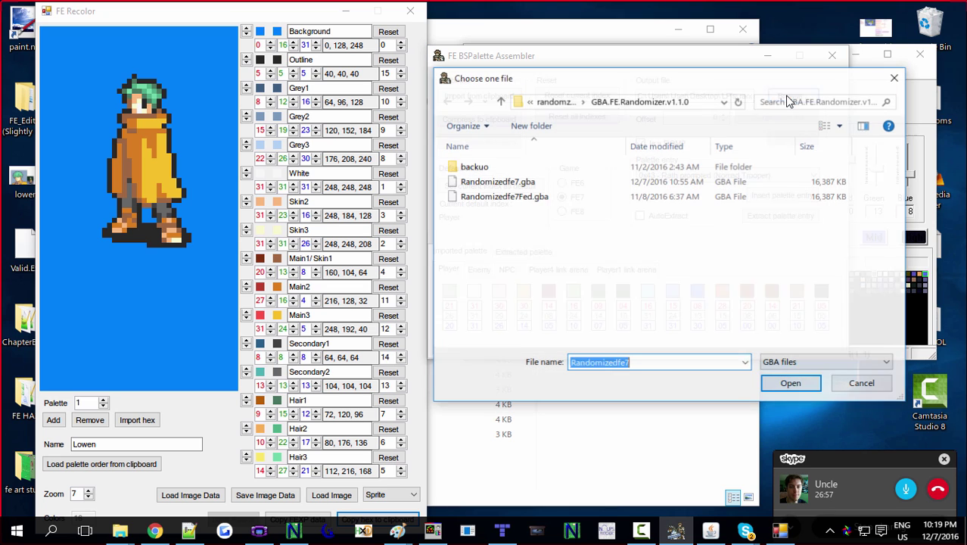
click(529, 182)
double_click(530, 183)
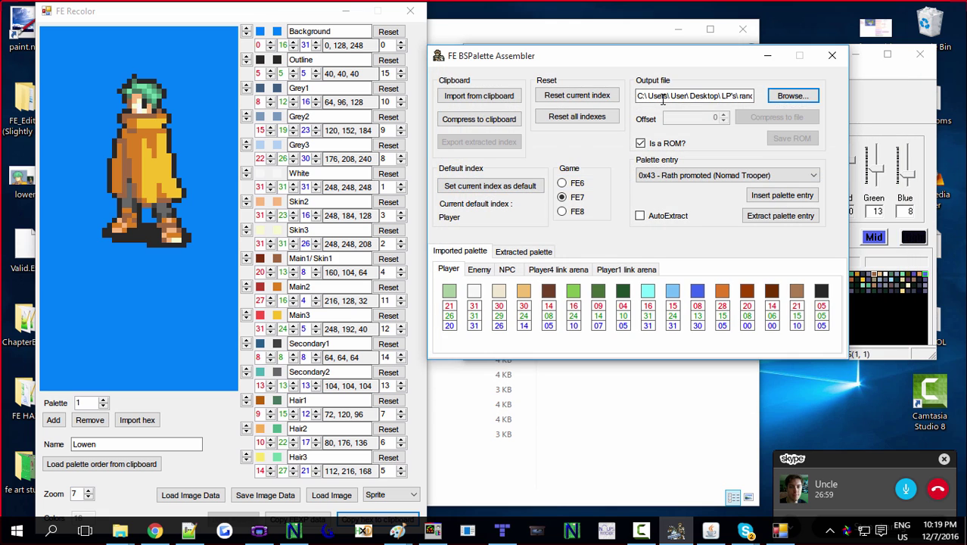
click(692, 96)
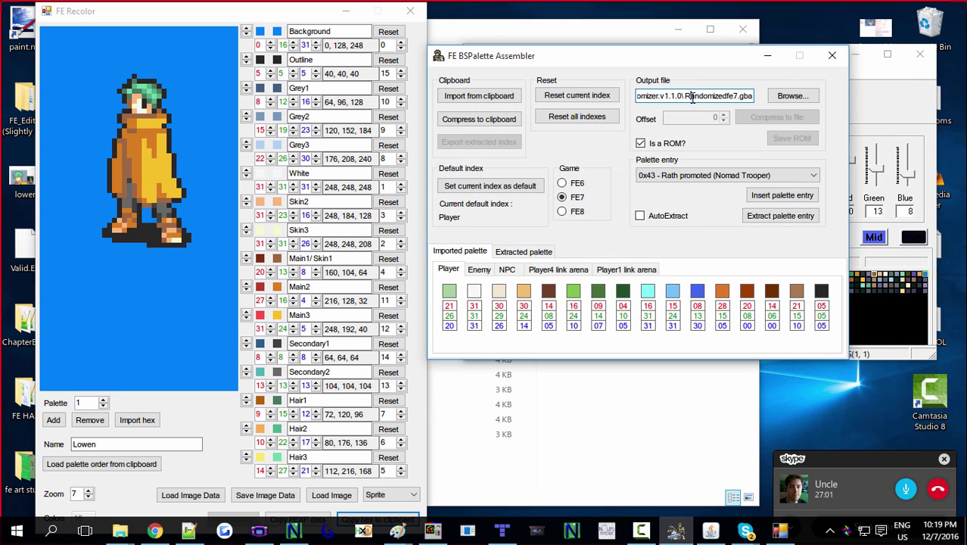
double_click(719, 96)
click(728, 96)
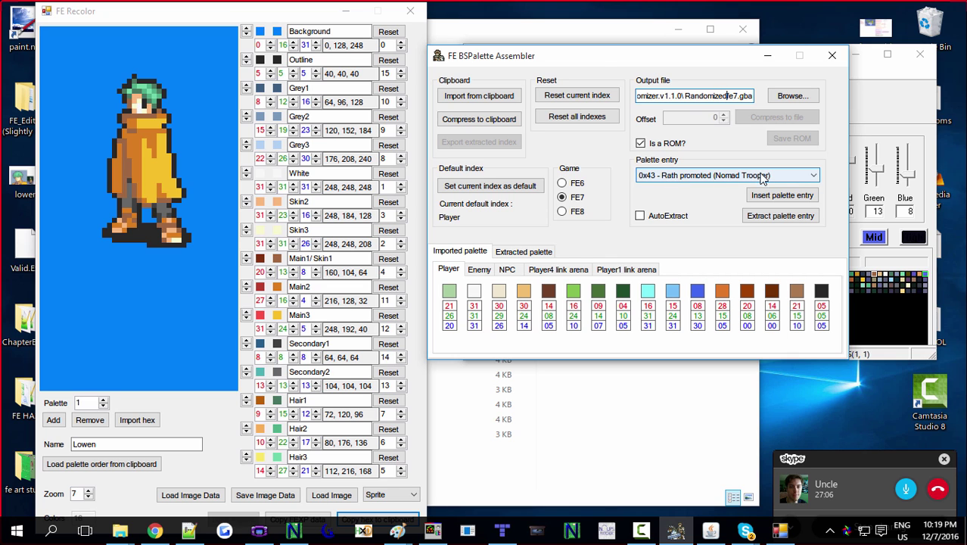
Choose palette entry 0x63 - Lowen unpromoted (Social Knight) and extract its palette.
click(704, 178)
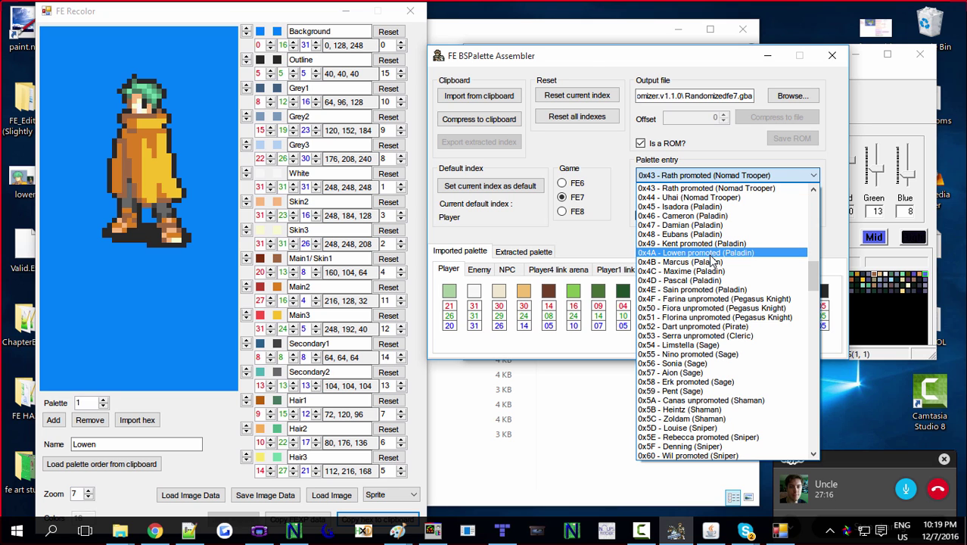
scroll(712, 265, down, 2)
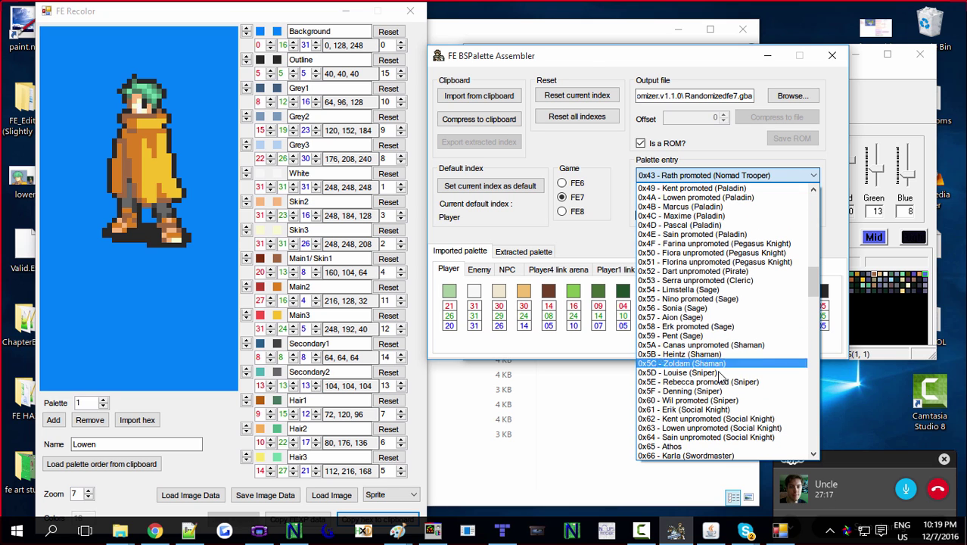
click(719, 427)
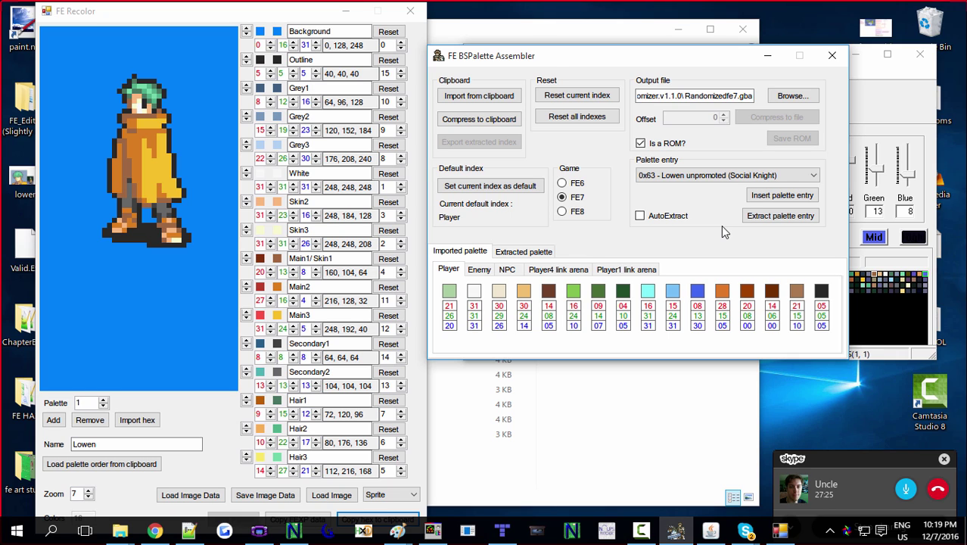
click(770, 217)
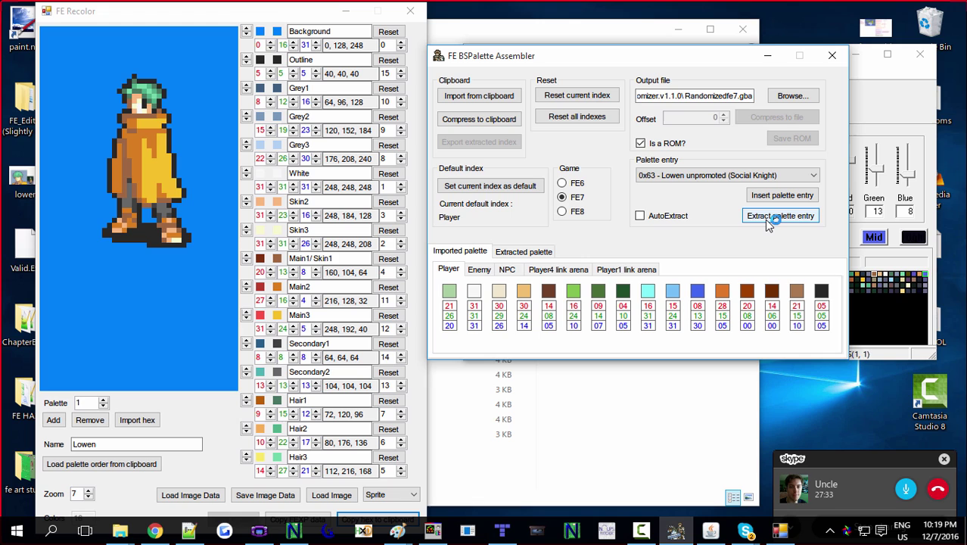
Extract Lowen's original palette from entry 0x63, then bring VisualBoyAdvance forward.
click(768, 221)
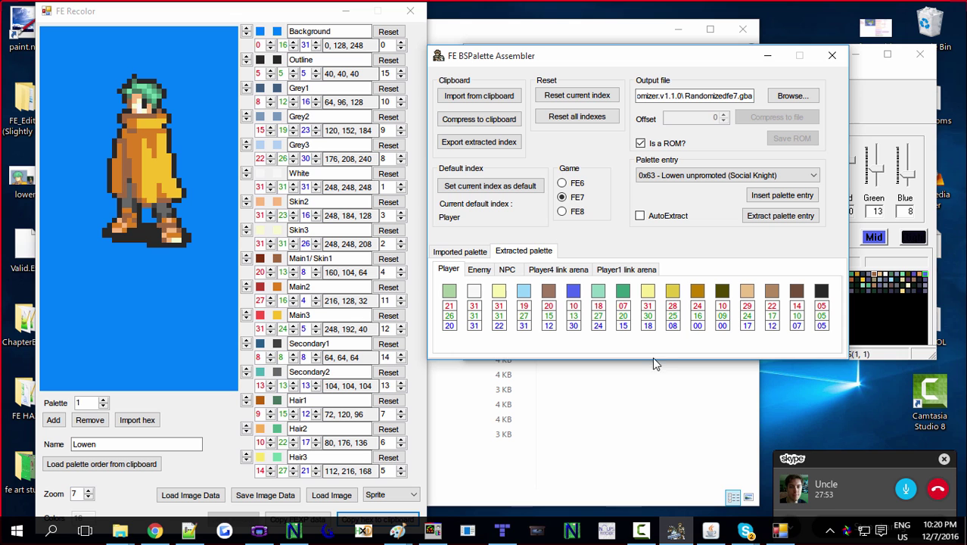
click(260, 532)
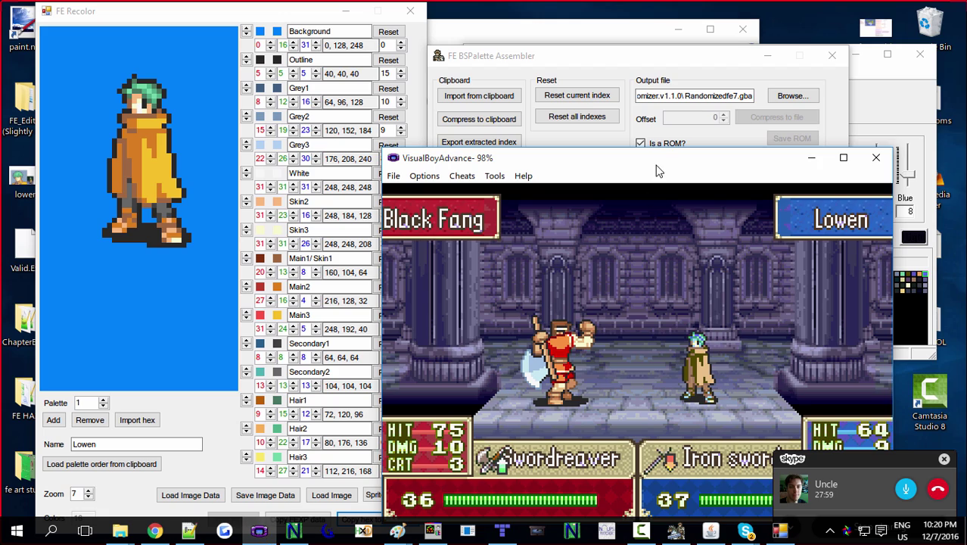
Move the VisualBoyAdvance window up and left, then minimize it.
drag(657, 171, 513, 143)
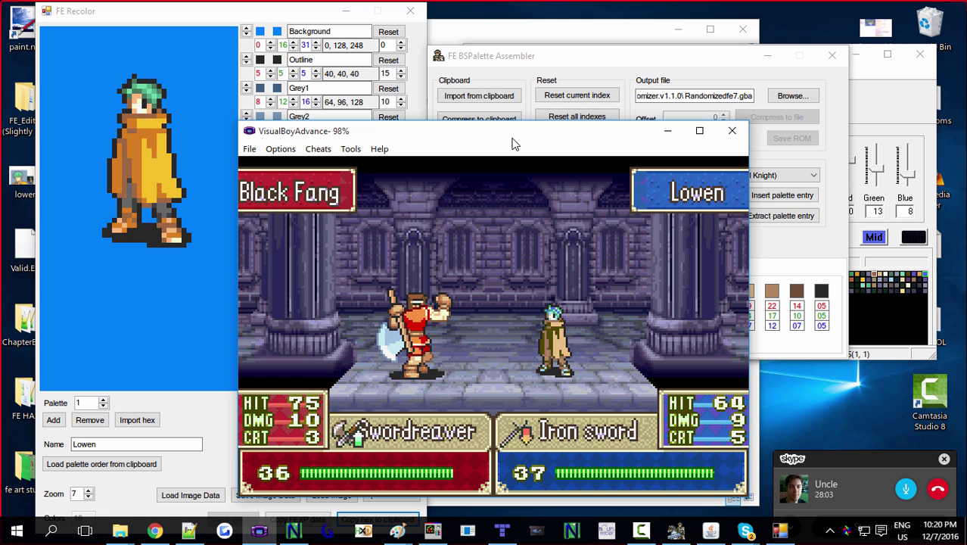
click(667, 131)
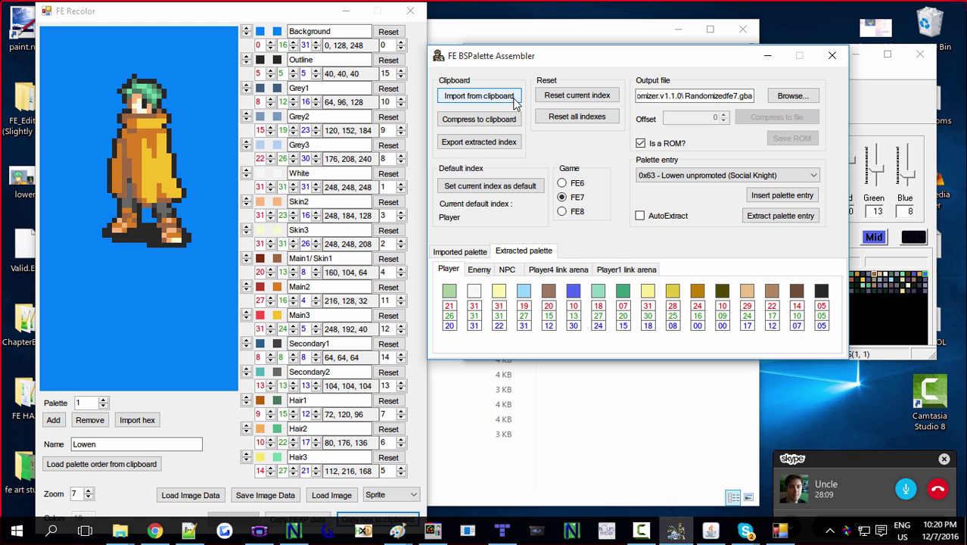
Import the recoloured Lowen palette from clipboard, re-extract the ROM palette to compare, then re-import.
click(512, 100)
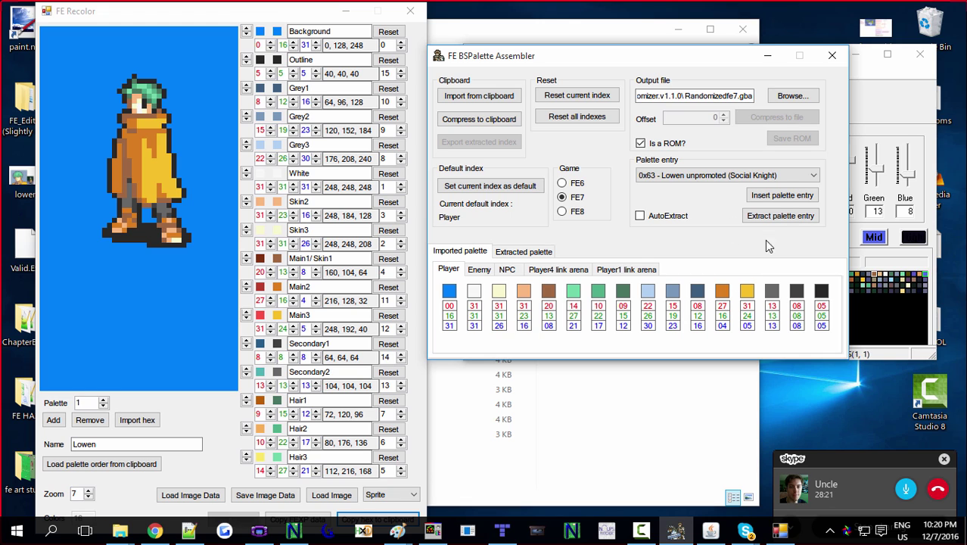
click(781, 220)
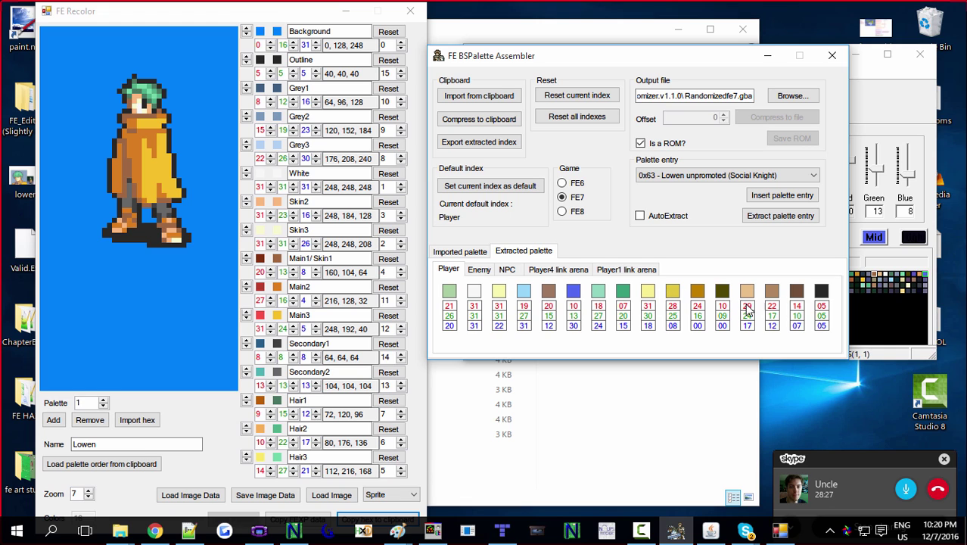
click(495, 96)
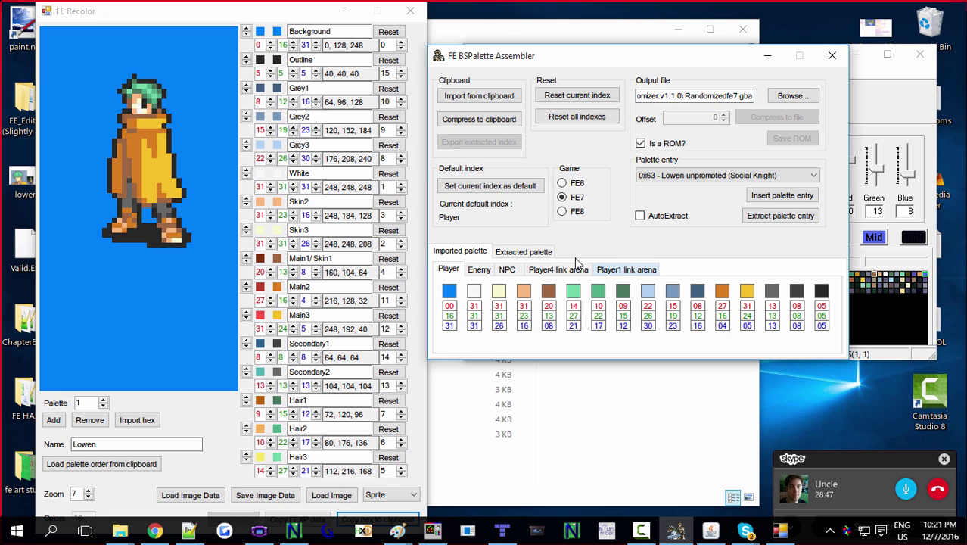
Flip between the imported palette's NPC, Player and Enemy variants, ending on Enemy with blank (??) swatches.
click(480, 270)
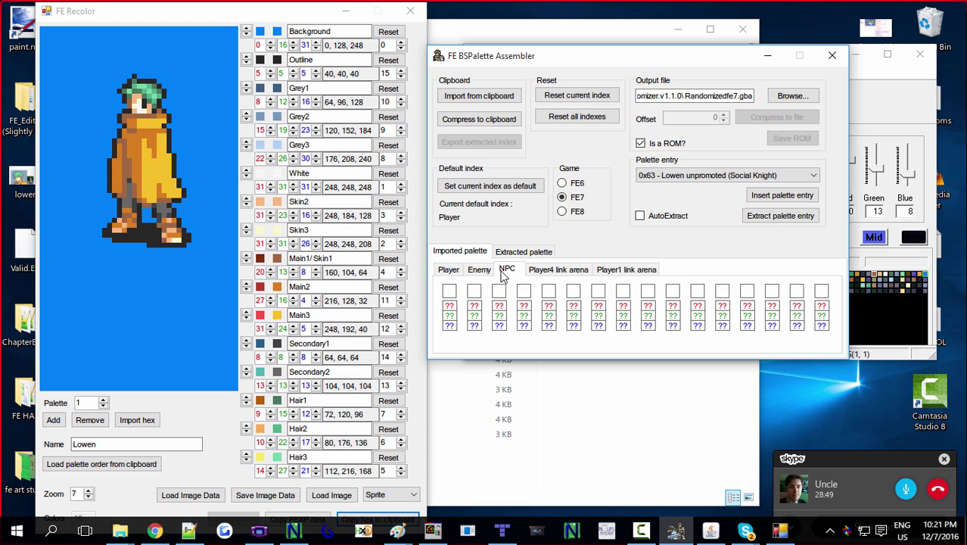
click(451, 270)
click(506, 270)
click(479, 272)
click(507, 272)
click(478, 272)
click(519, 274)
click(485, 274)
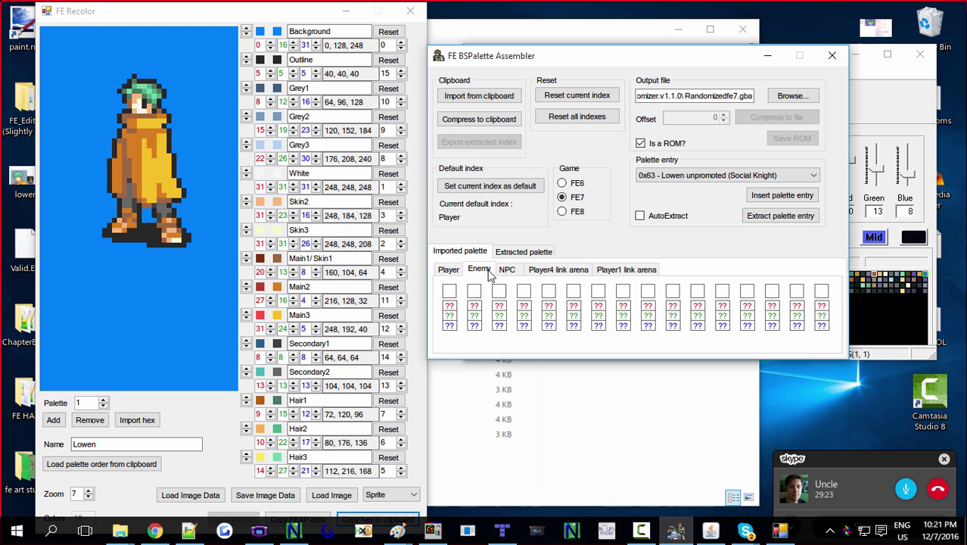
Insert the imported Lowen Player palette into entry 0x63 and dismiss the confirmation.
click(448, 269)
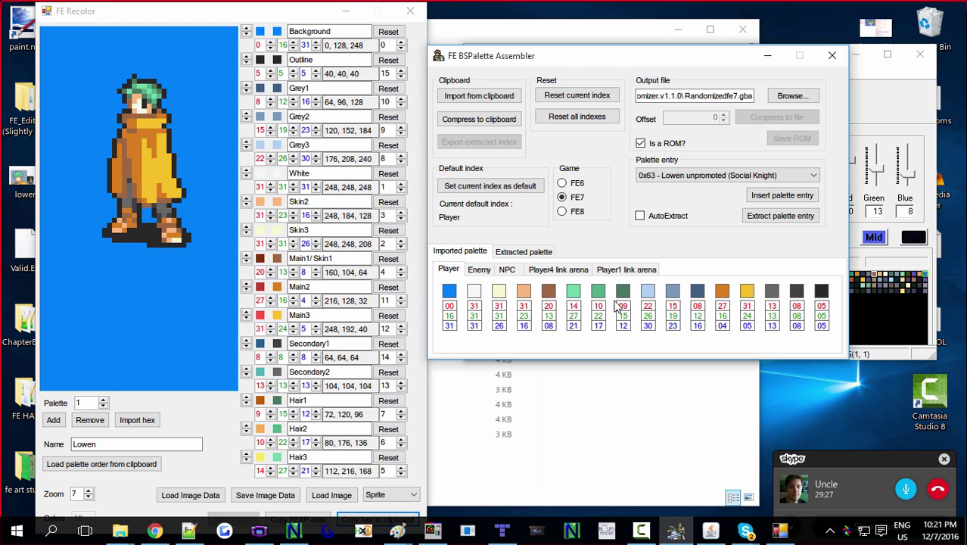
click(782, 196)
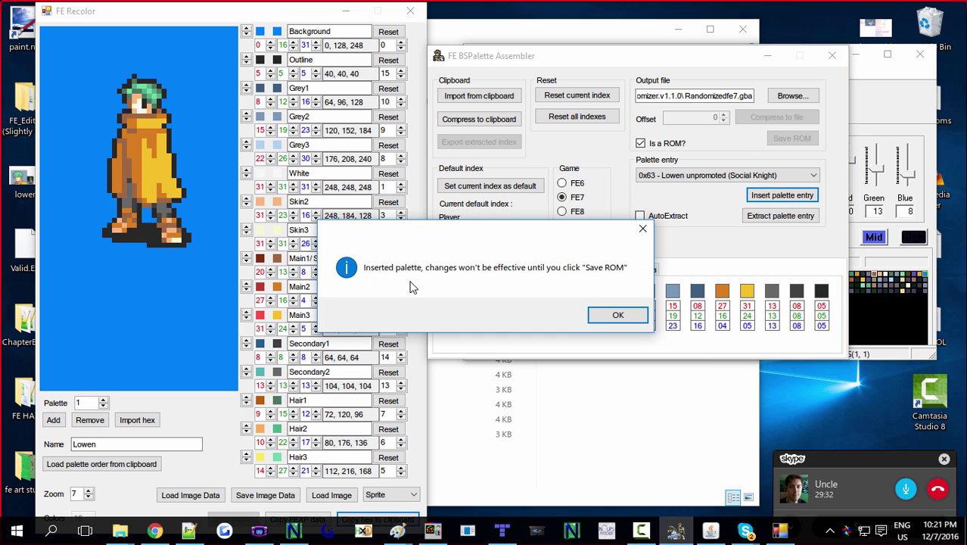
click(616, 315)
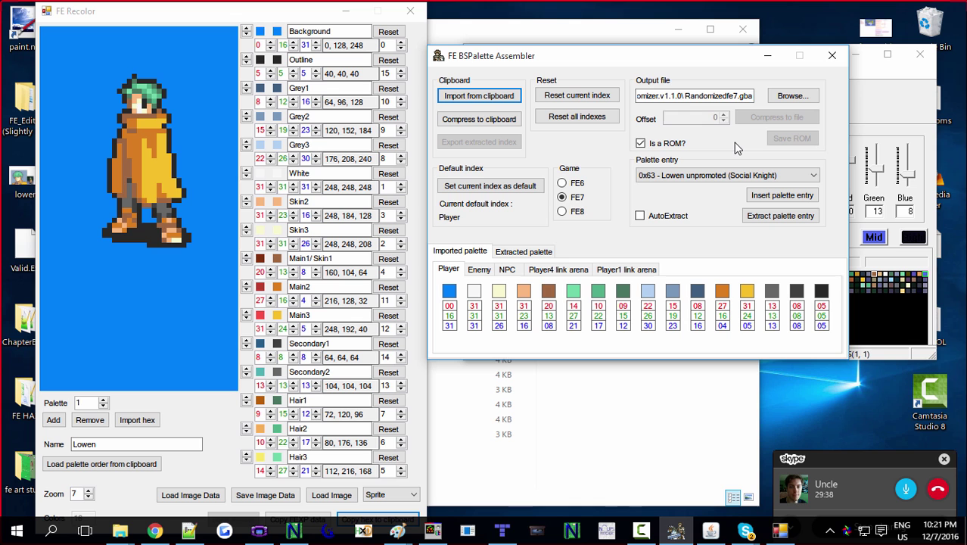
Reset the patched ROM in VisualBoyAdvance, resume Ch.28: Battle before Dawn, then minimize the emulator.
click(259, 531)
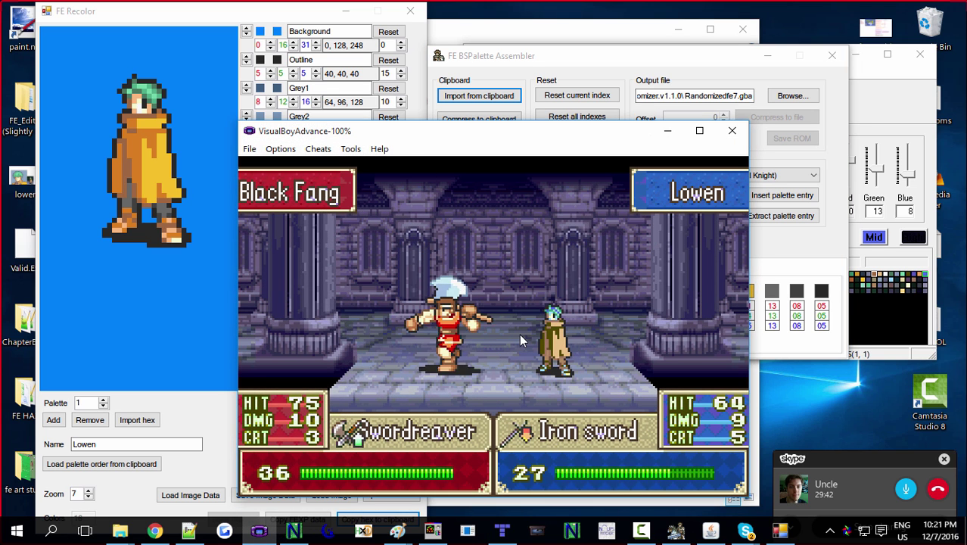
key(ctrl+r)
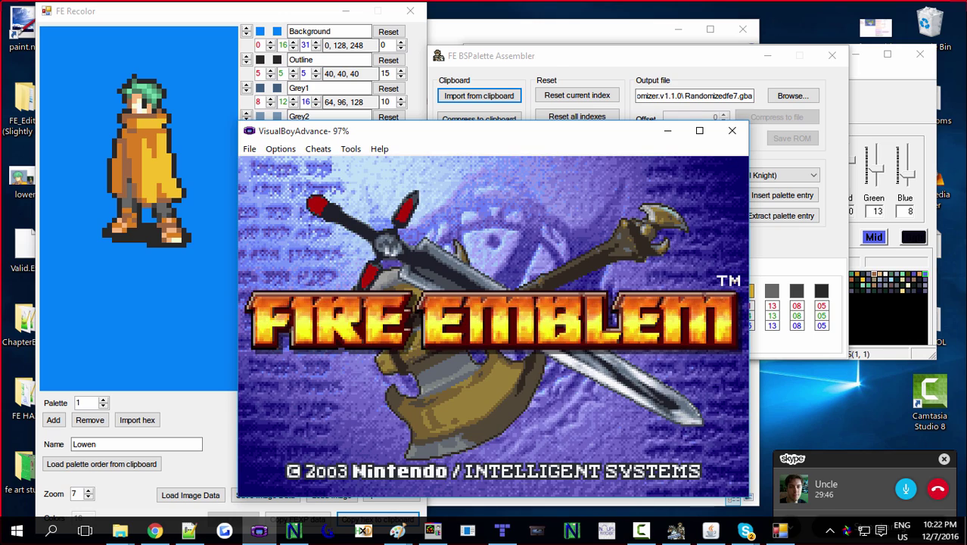
key(Return)
key(z)
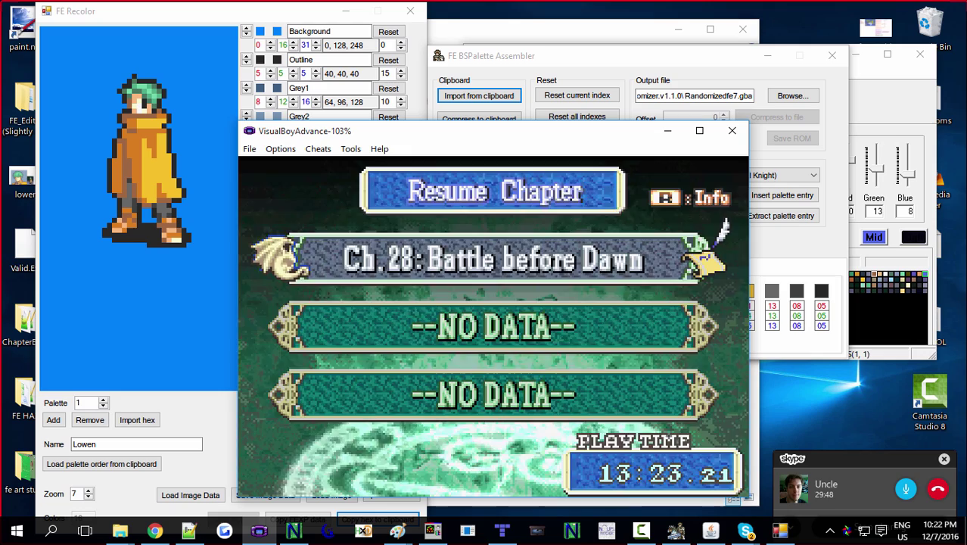
key(z)
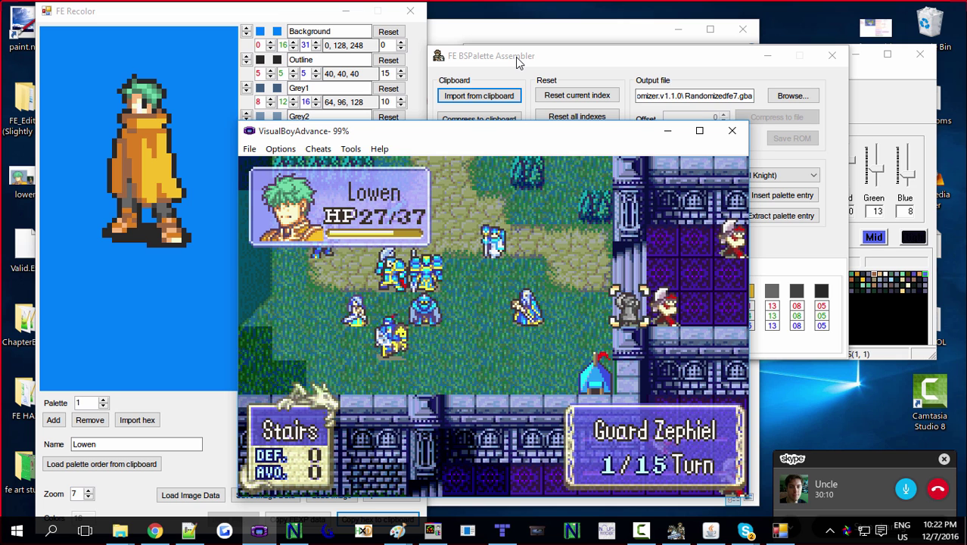
click(667, 130)
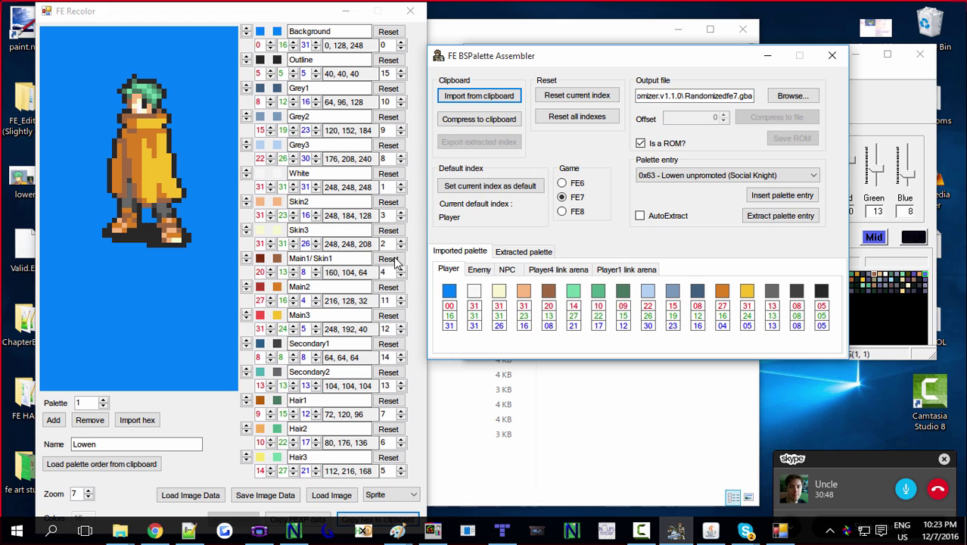
double_click(387, 101)
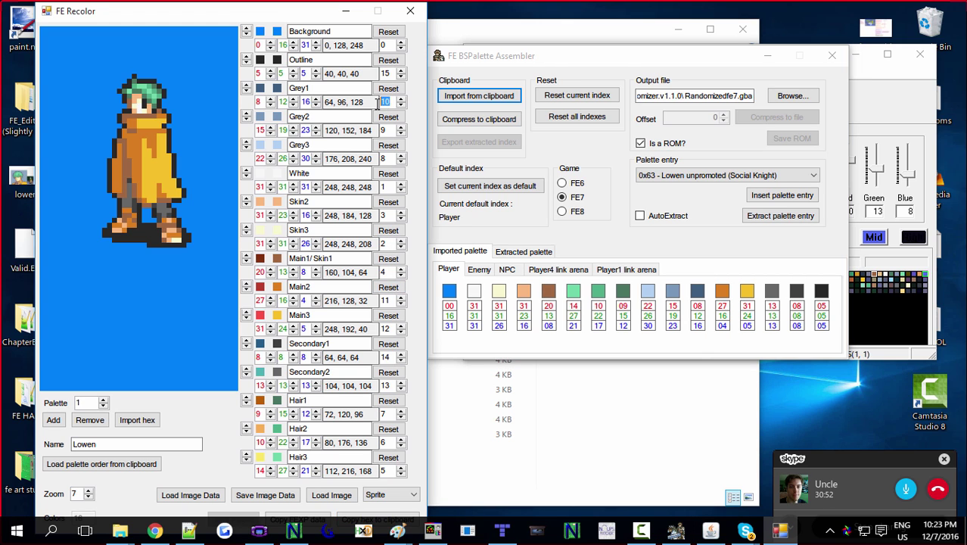
double_click(384, 130)
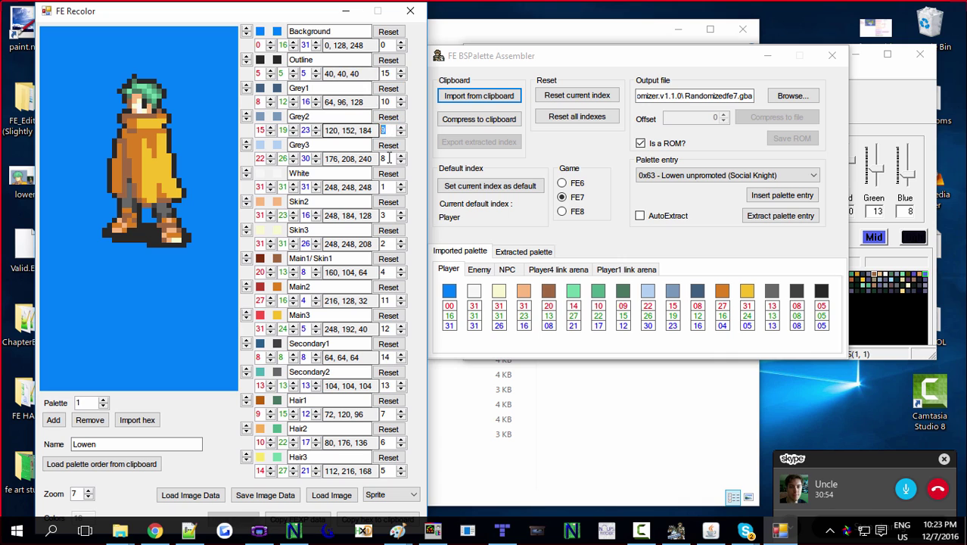
double_click(381, 215)
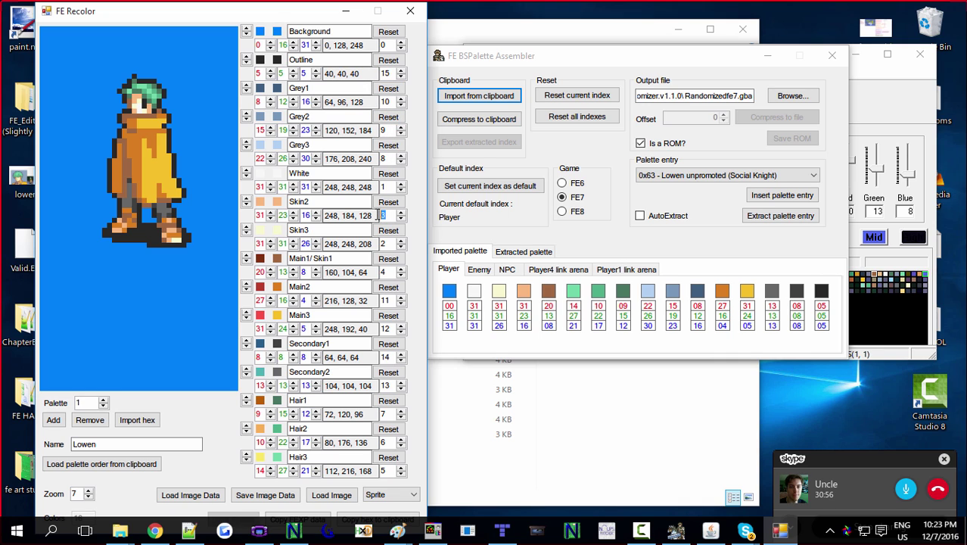
double_click(382, 45)
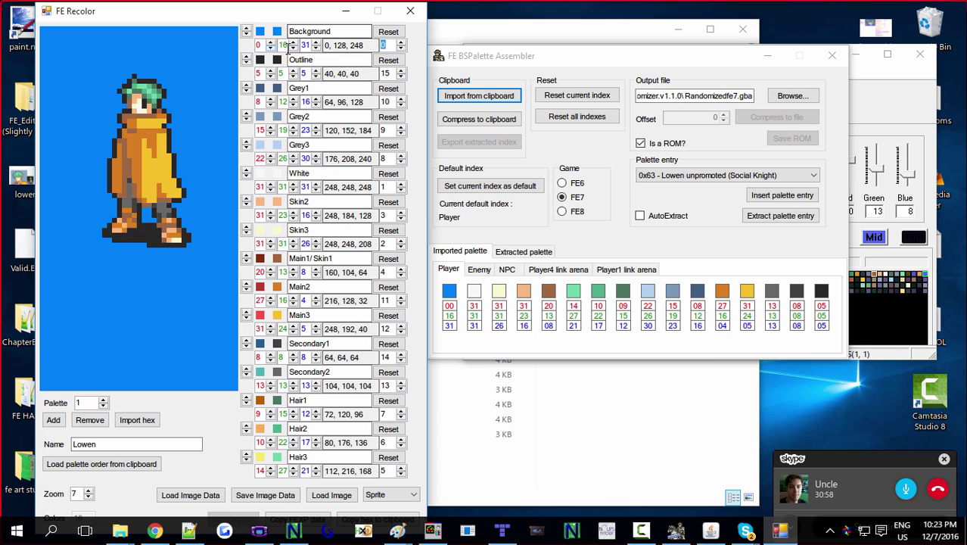
double_click(384, 72)
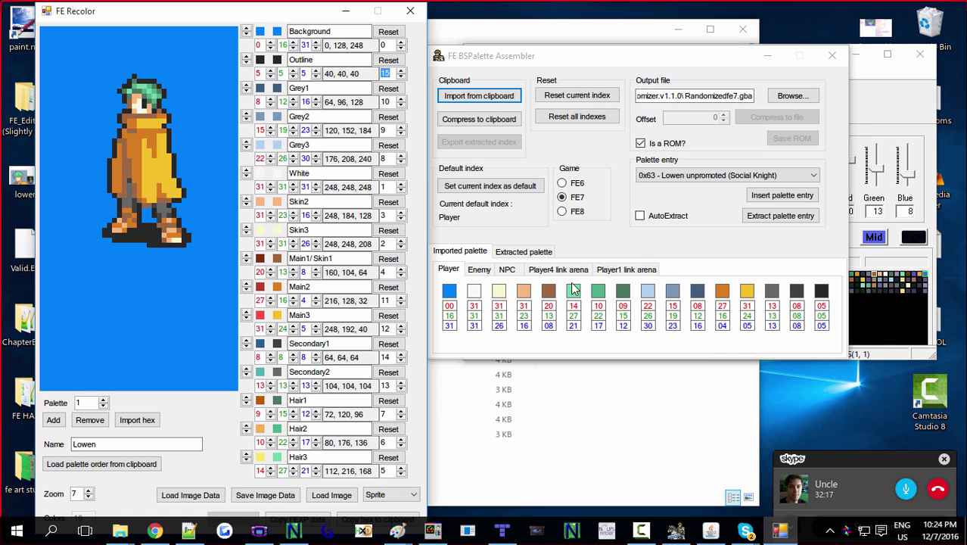
double_click(384, 216)
text(8)
double_click(383, 215)
text(3)
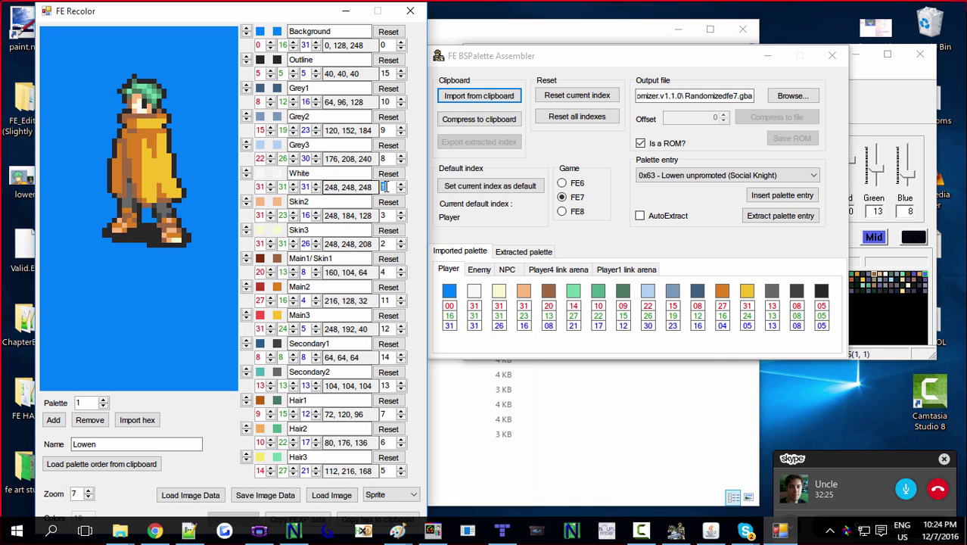
double_click(382, 187)
click(641, 529)
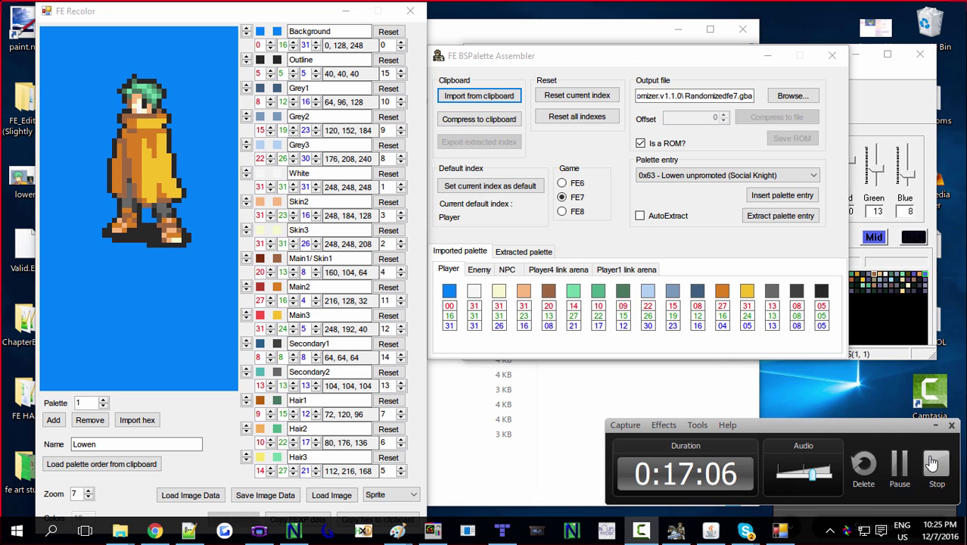